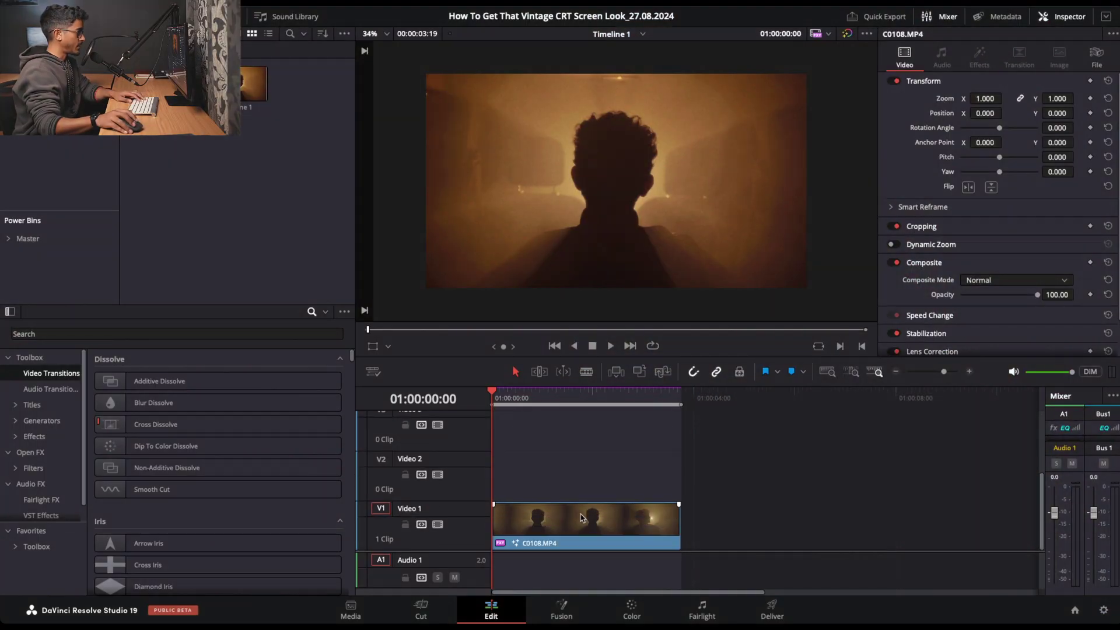
Place an Adjustment Clip on Video 2 above C0108.MP4, trimmed to the footage's length.
click(585, 517)
drag(545, 400, 491, 407)
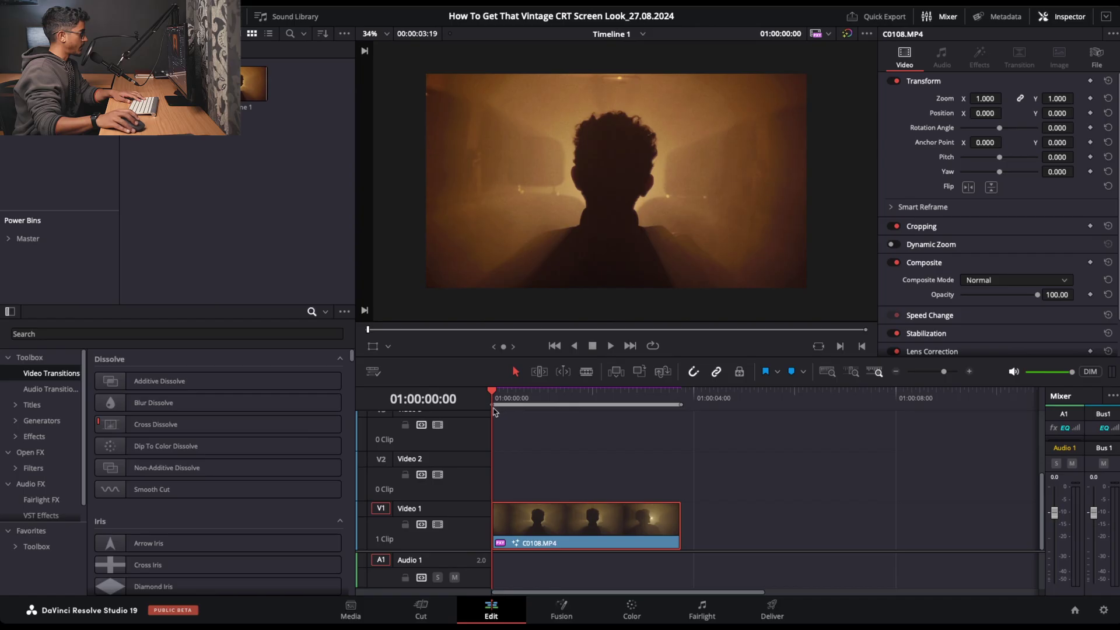
click(35, 436)
drag(143, 385, 665, 482)
click(658, 481)
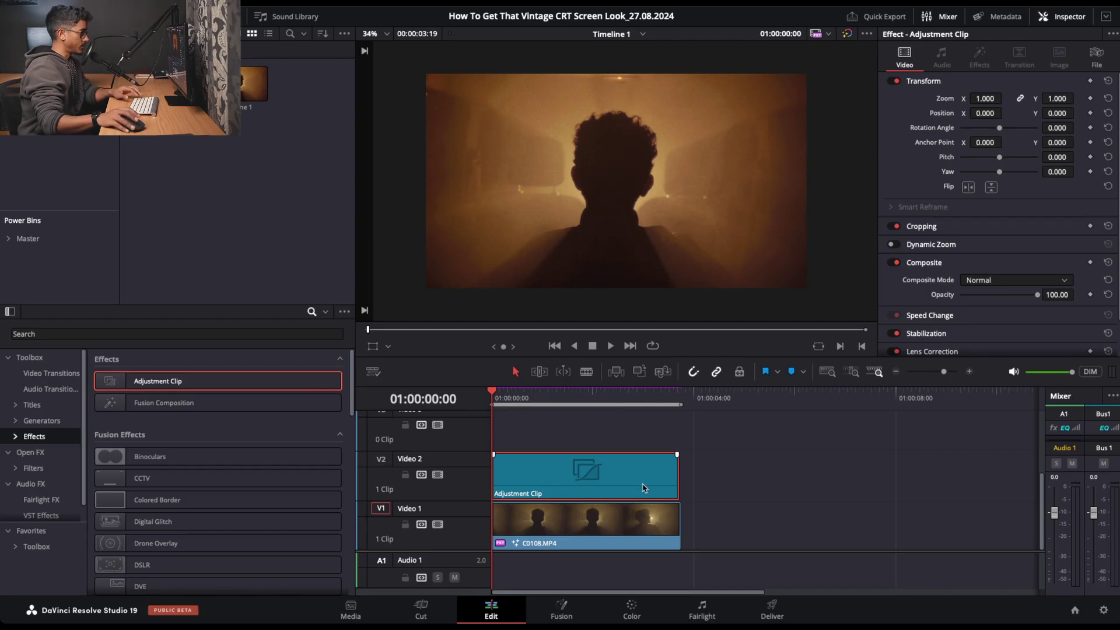
Apply Open FX Lens Distortion to the Adjustment Clip with Red/Green/Blue Distortion at -0.643.
click(31, 452)
click(177, 330)
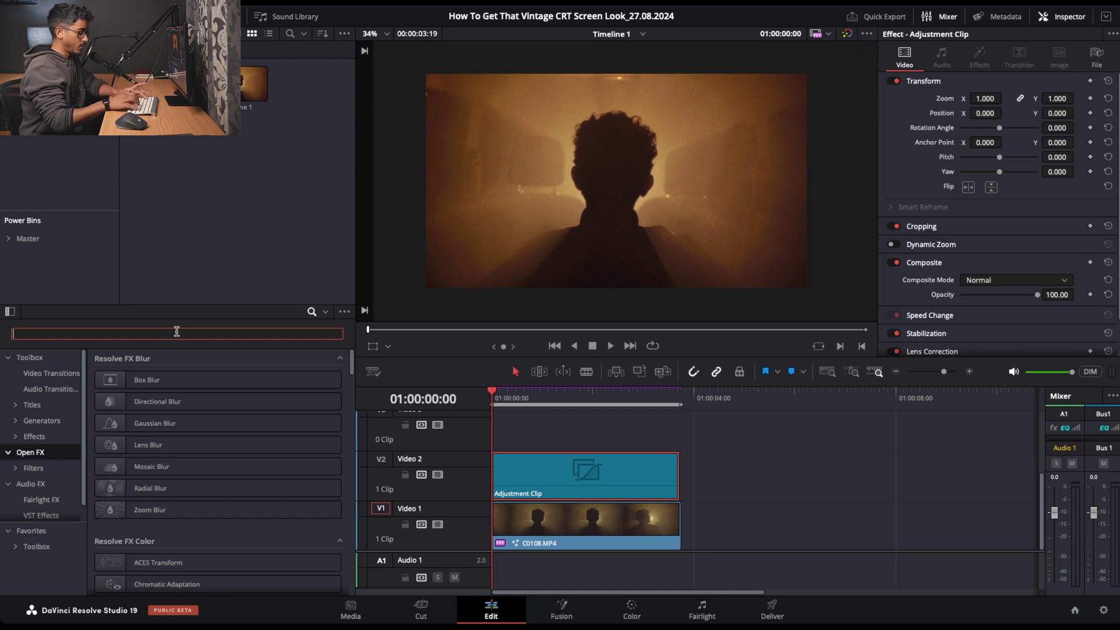
text(lens)
drag(165, 505, 587, 477)
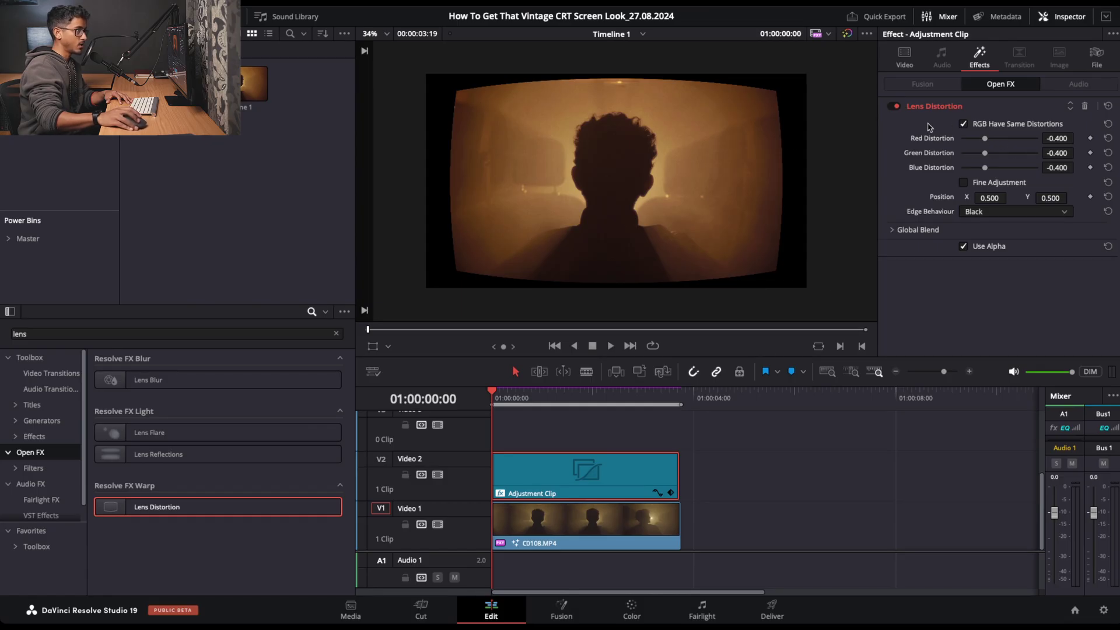
drag(985, 140, 975, 142)
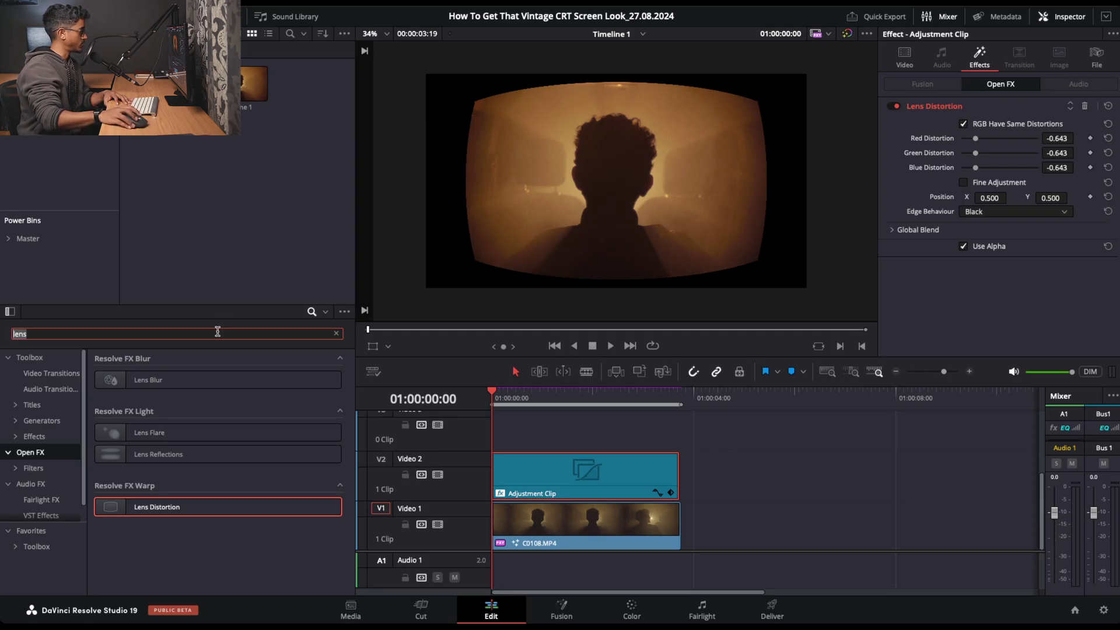
Add Scanlines to the Adjustment Clip with Line Frequency 15.43 and Line Sharpness 0.853.
text(scan)
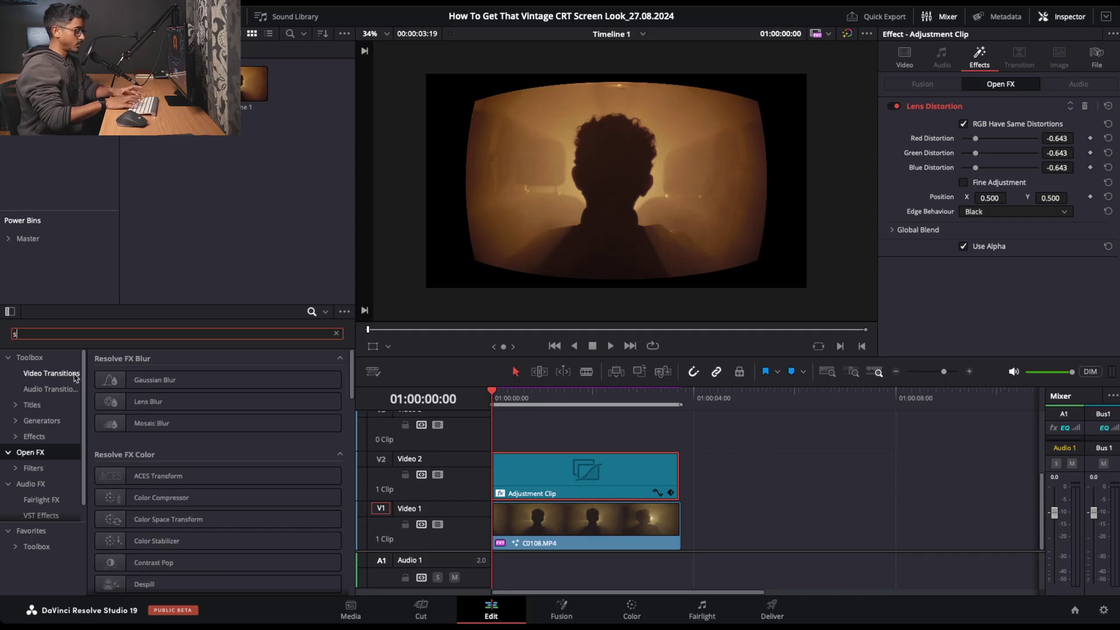
drag(143, 380, 641, 489)
scroll(682, 239, up, 3)
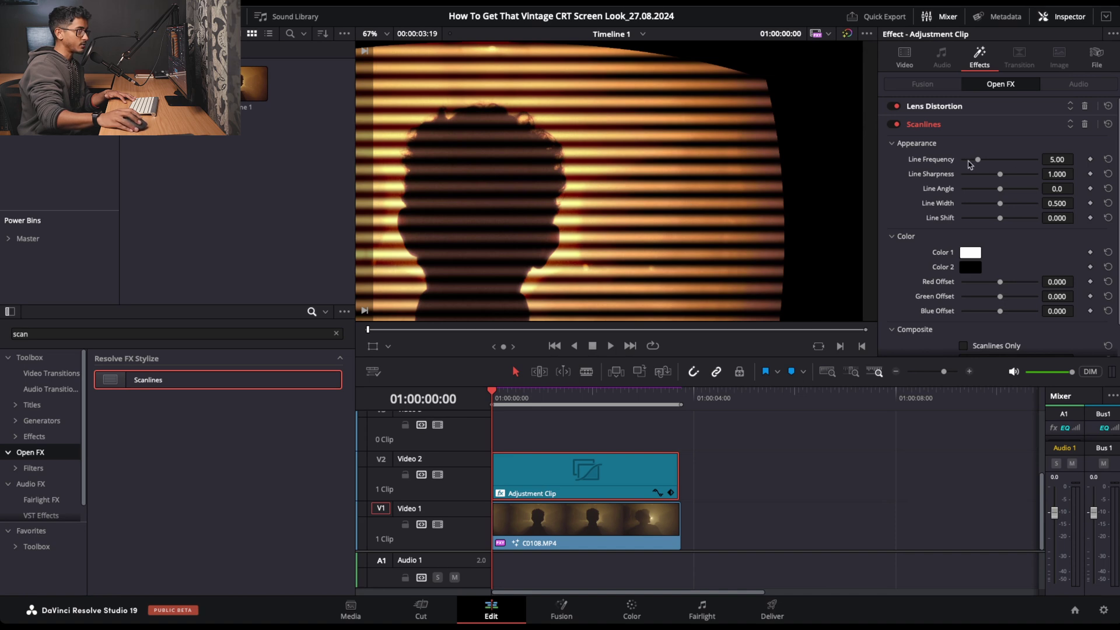
drag(979, 162, 1020, 168)
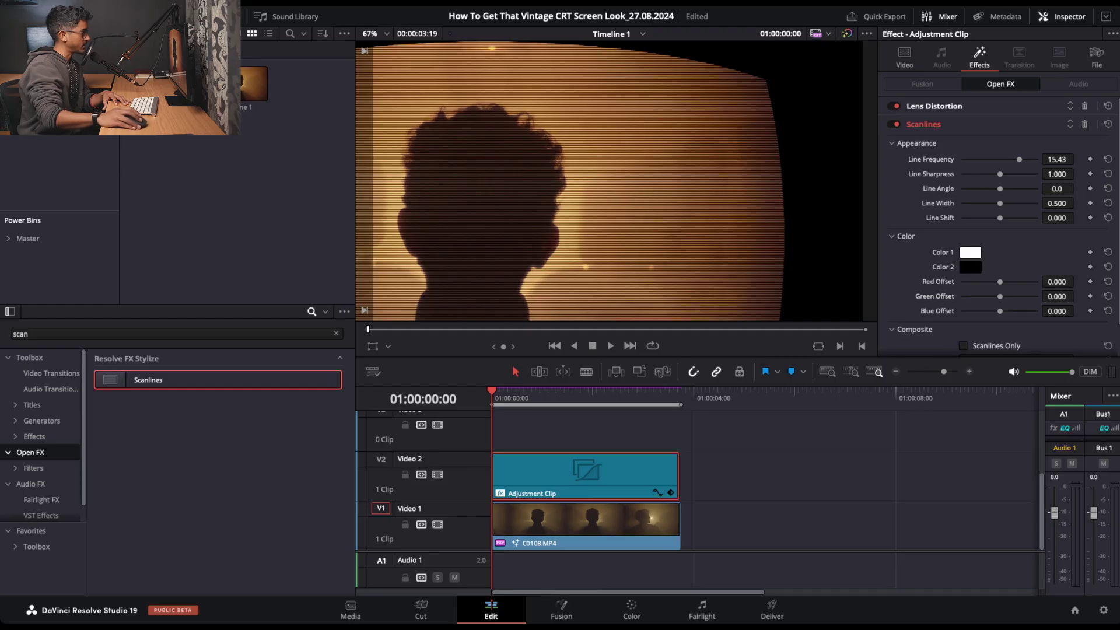
scroll(659, 227, up, 5)
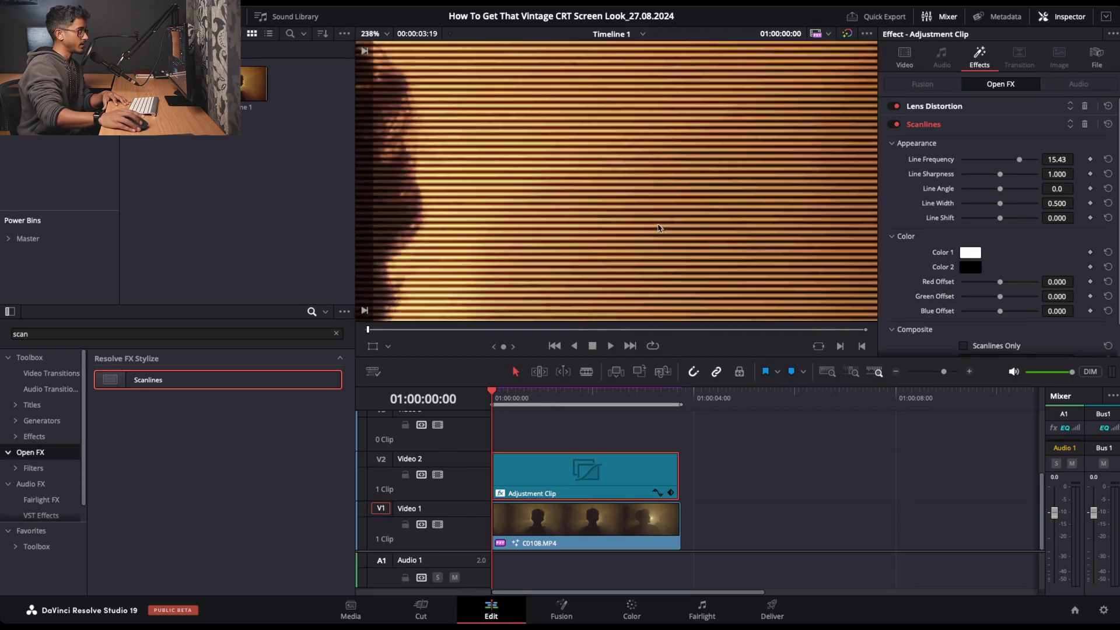
scroll(659, 227, up, 2)
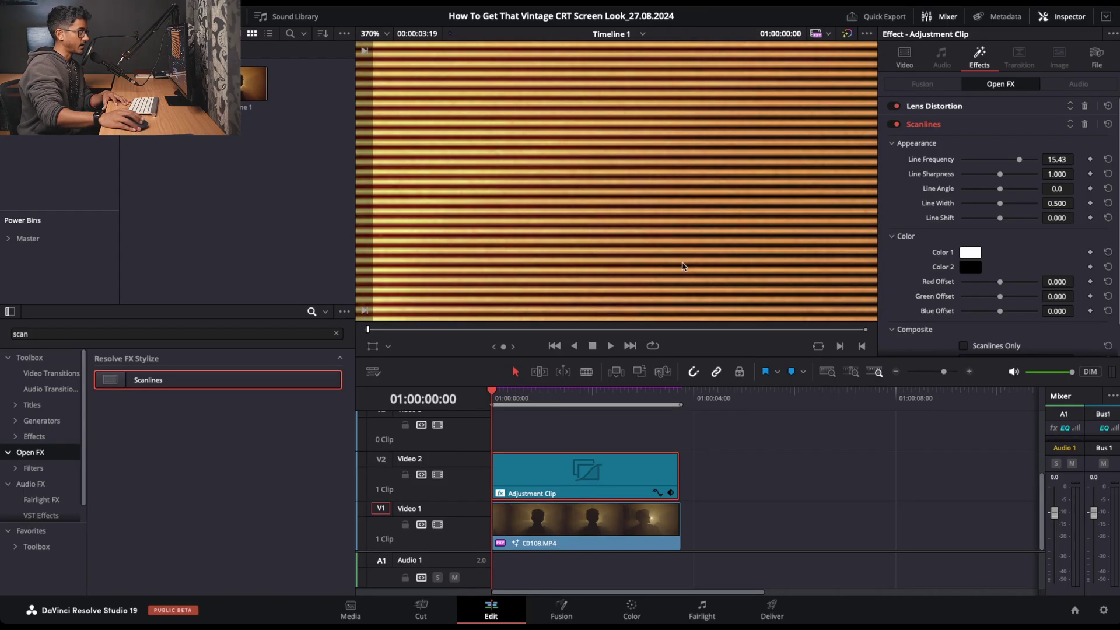
key(shift+z)
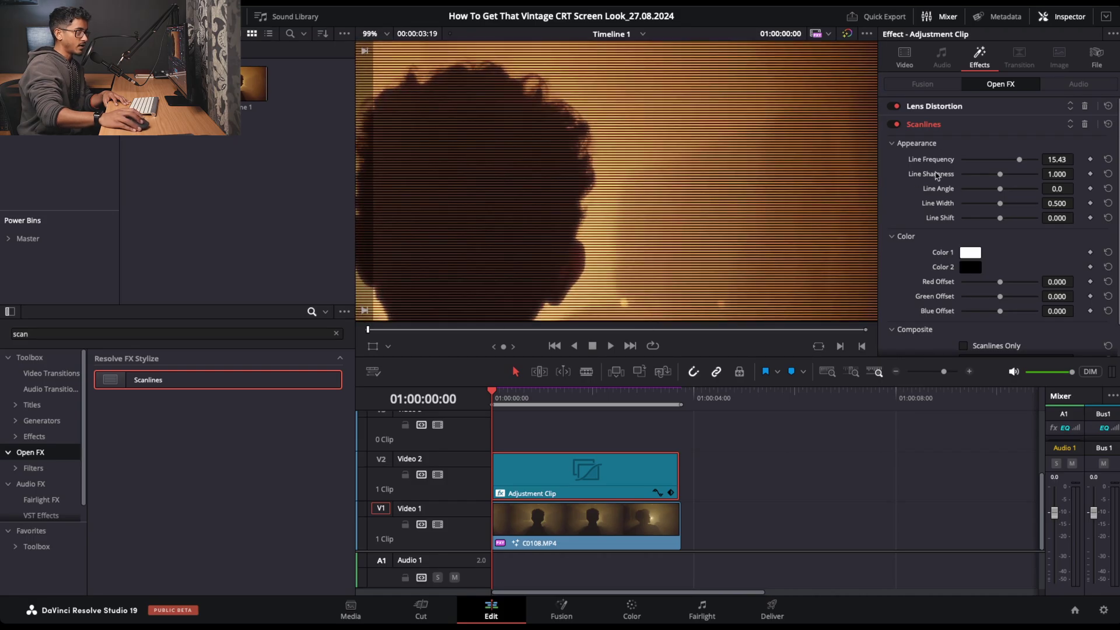
mouse_move(1012, 176)
mouse_down()
mouse_move(986, 178)
mouse_move(1047, 178)
mouse_move(985, 186)
mouse_move(994, 187)
mouse_up()
scroll(728, 211, up, 10)
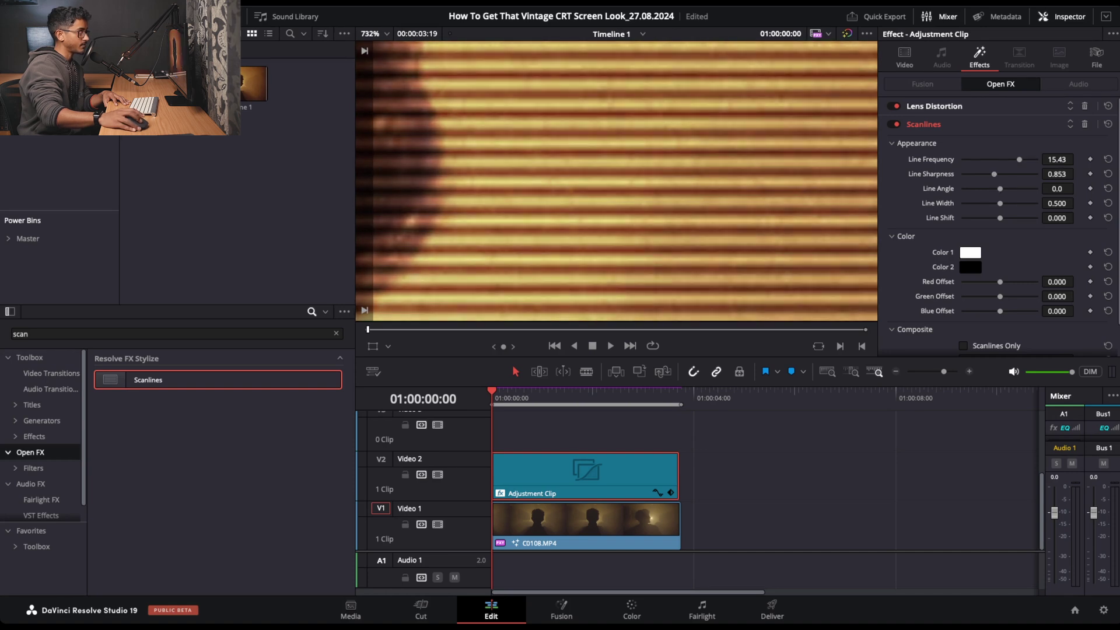
scroll(572, 208, down, 5)
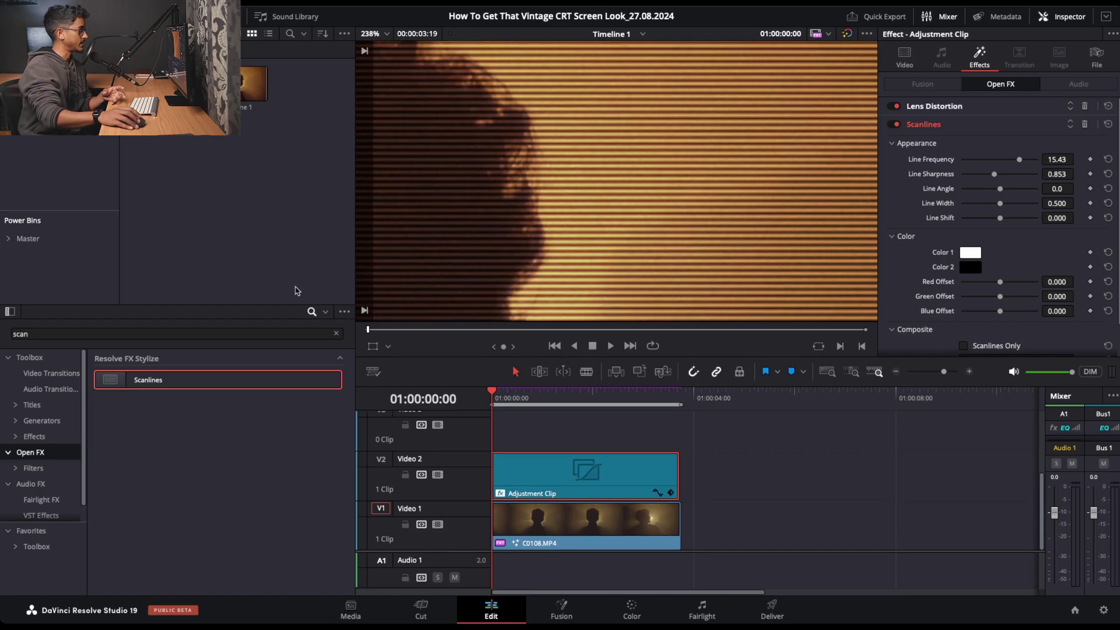
Search 'chr' and apply Chromatic Aberration Removal to the Adjustment Clip.
click(336, 334)
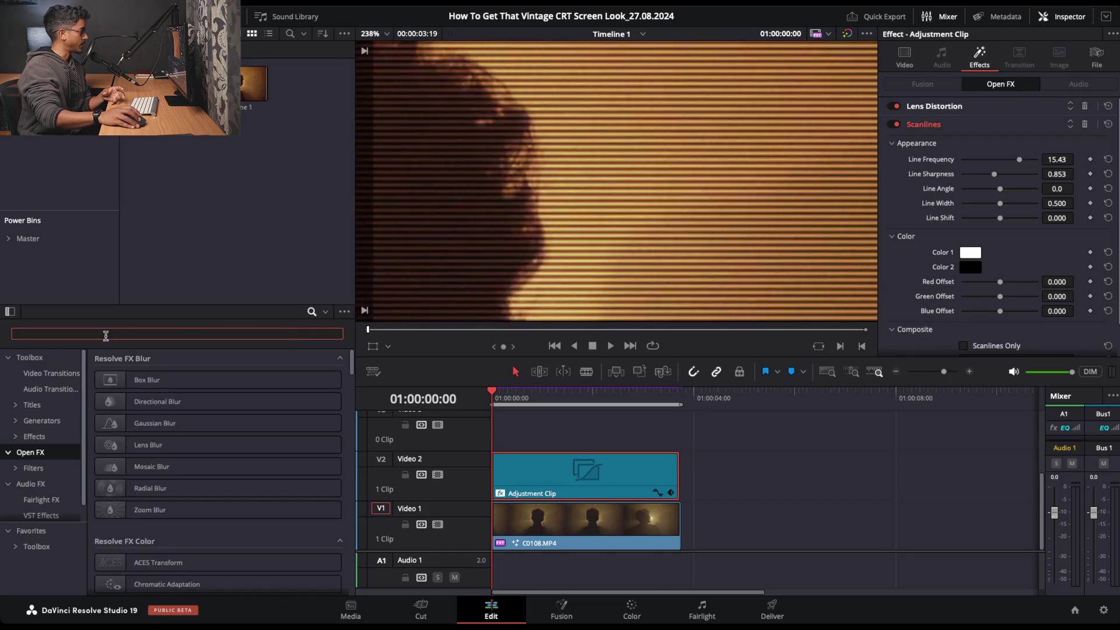
text(chr)
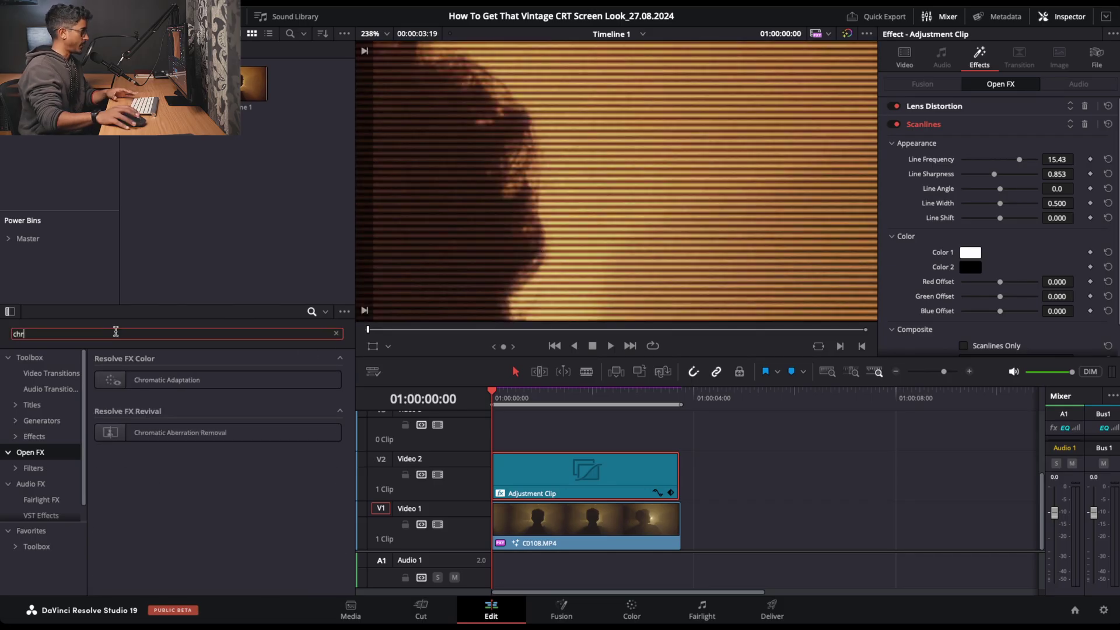
click(218, 437)
drag(221, 438, 567, 479)
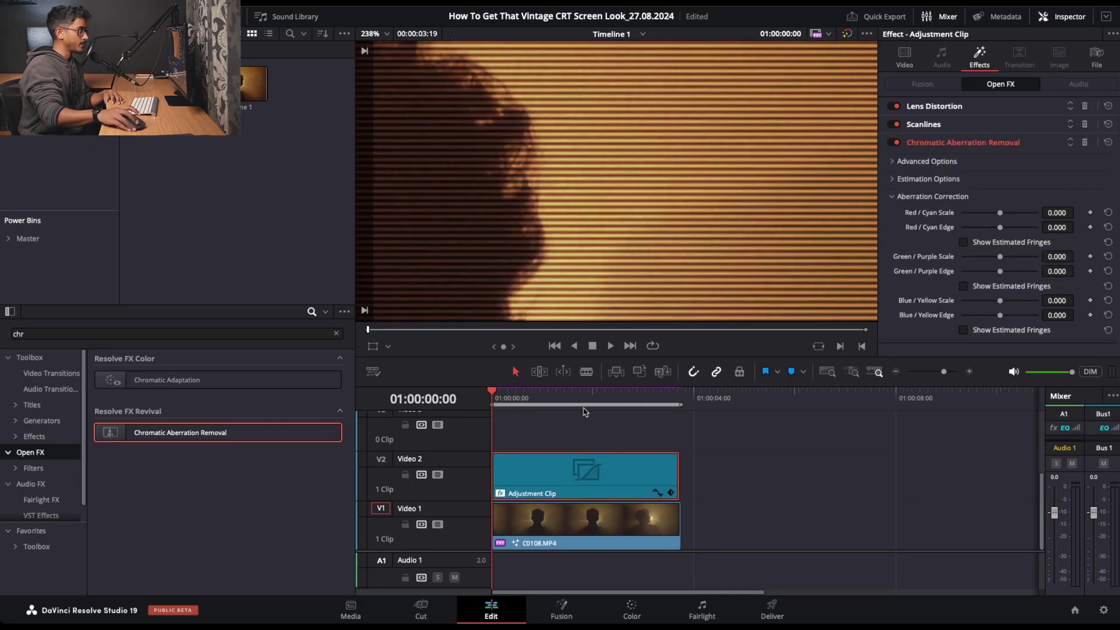
Set Red / Cyan Scale to 1.000, then toggle the effect off and on to compare.
scroll(716, 170, up, 5)
scroll(717, 170, up, 2)
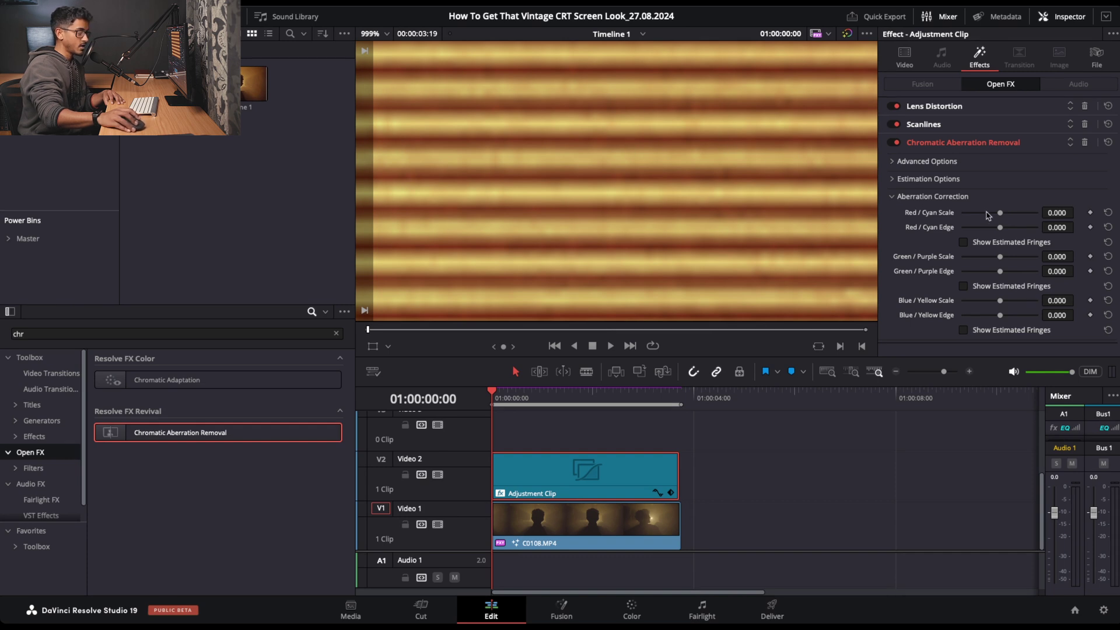
drag(1024, 217, 995, 226)
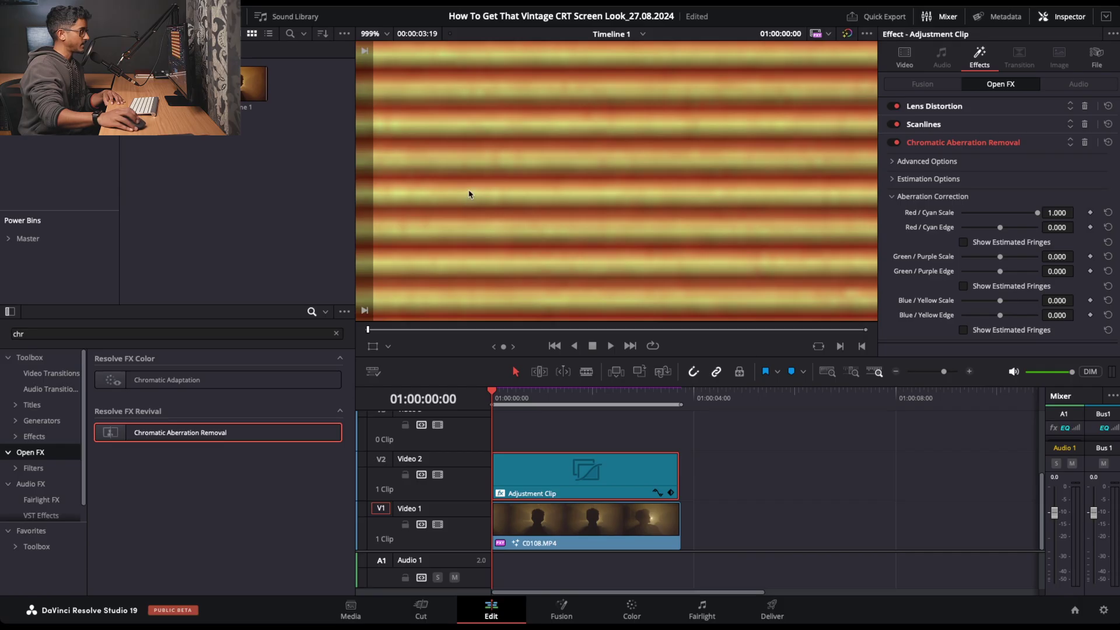
scroll(663, 233, down, 8)
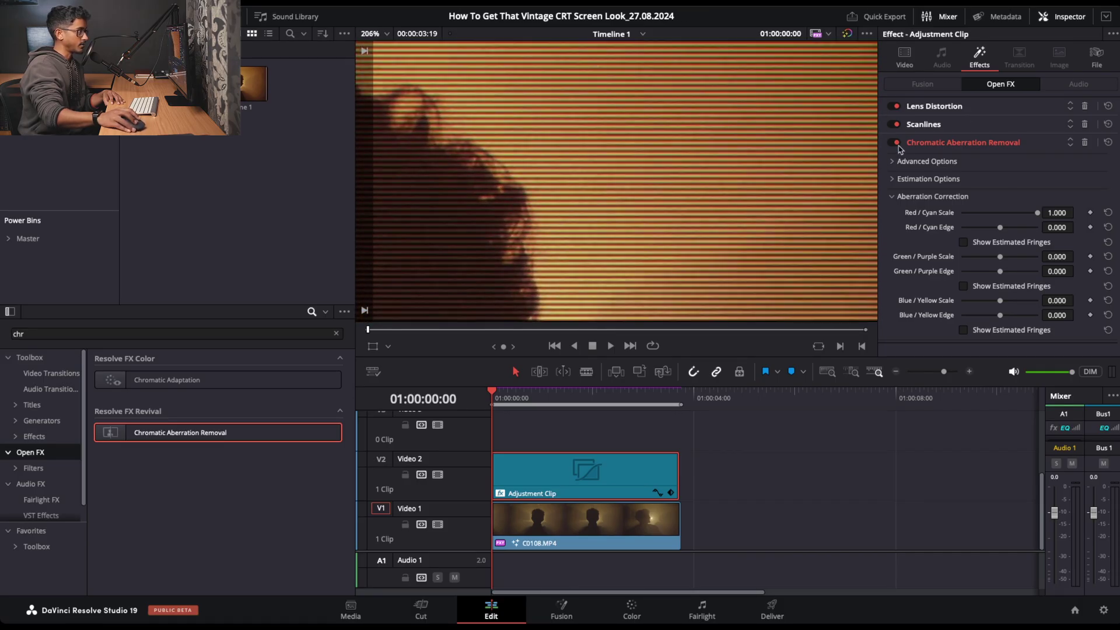
click(897, 143)
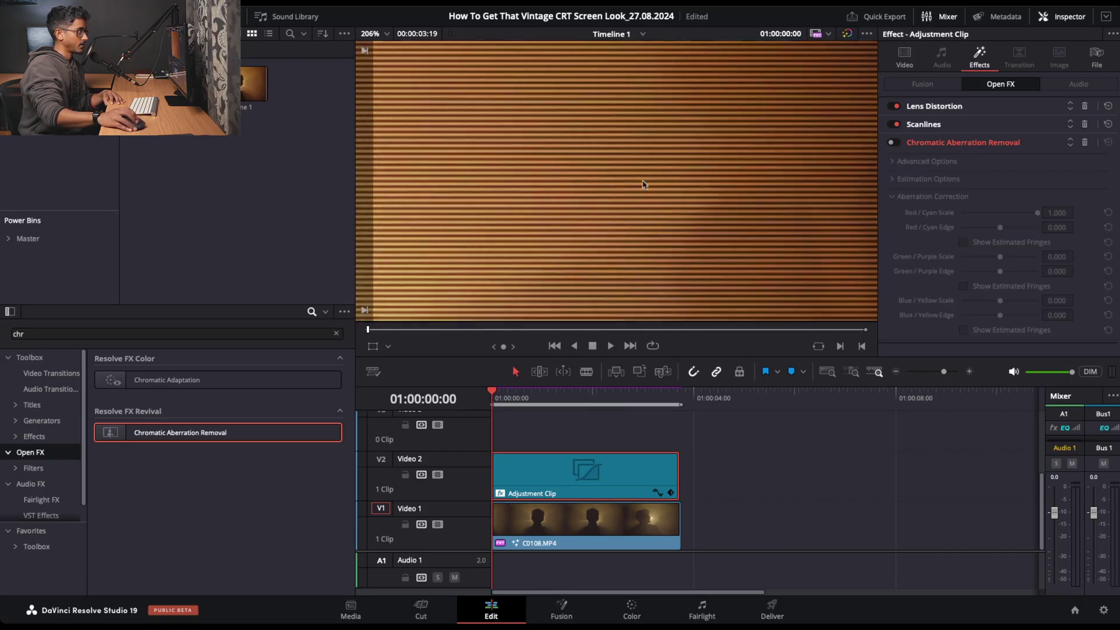
scroll(677, 187, up, 4)
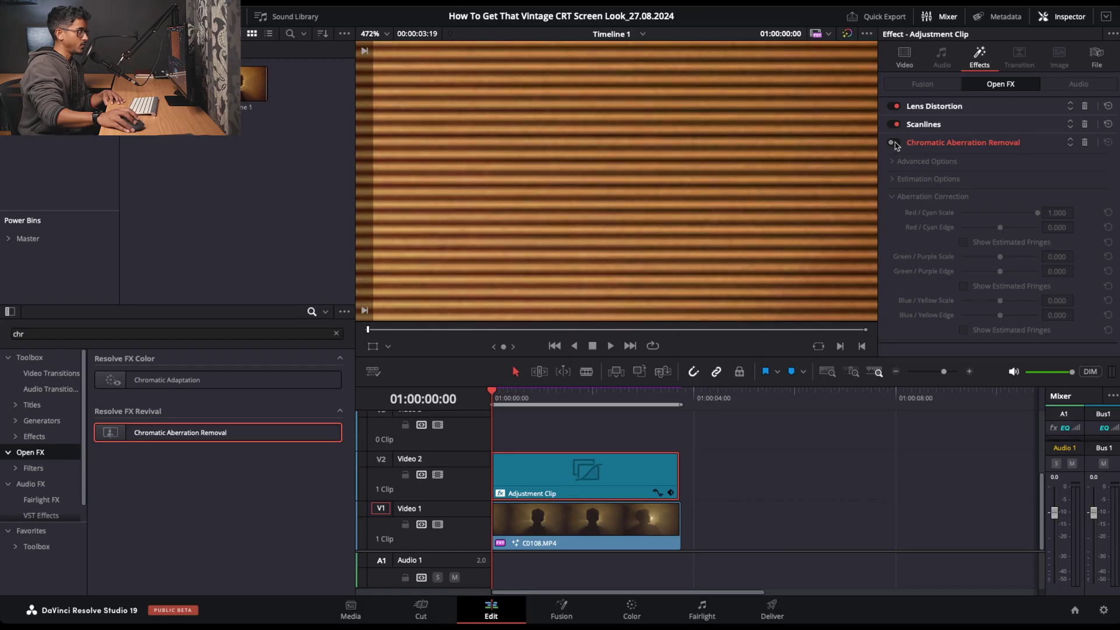
click(896, 143)
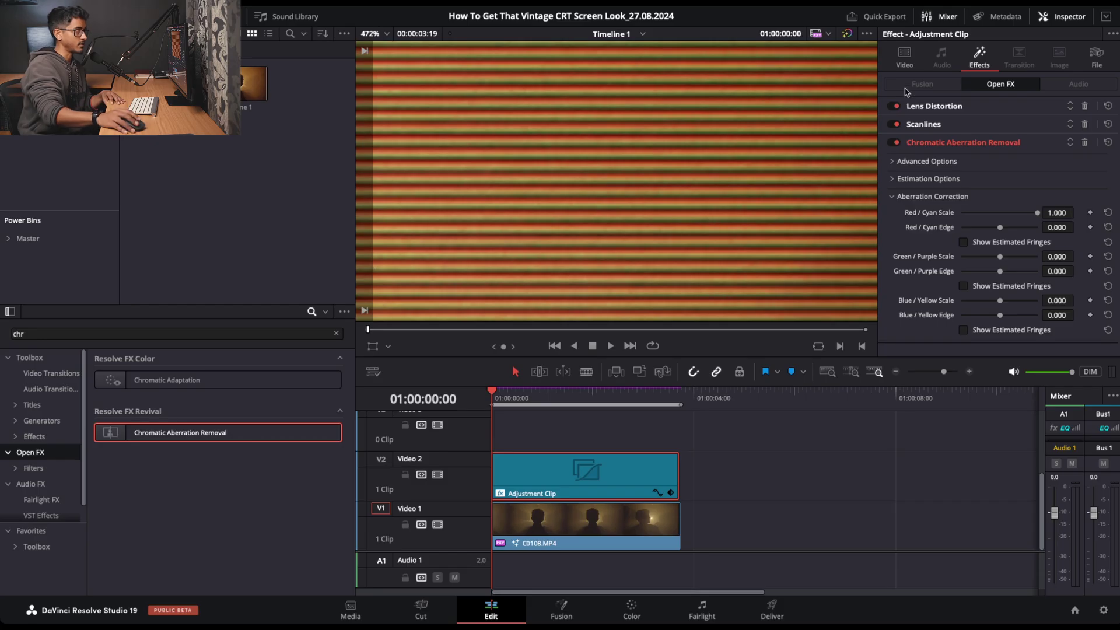
click(1037, 213)
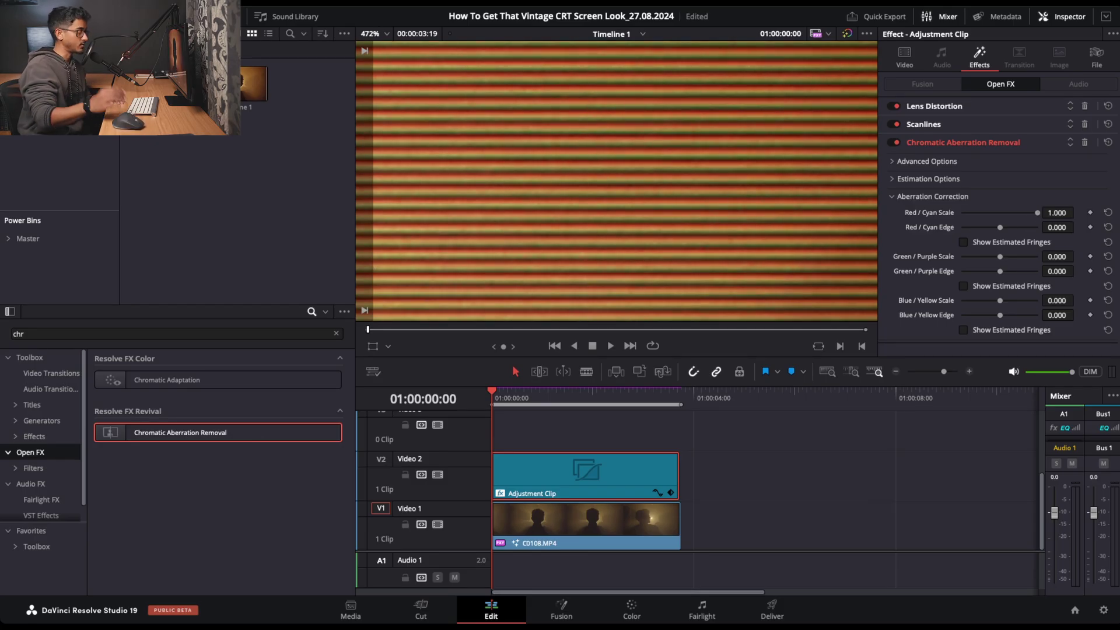
Select the first adjustment clip, nudging it and returning it to its start position.
scroll(654, 234, down, 10)
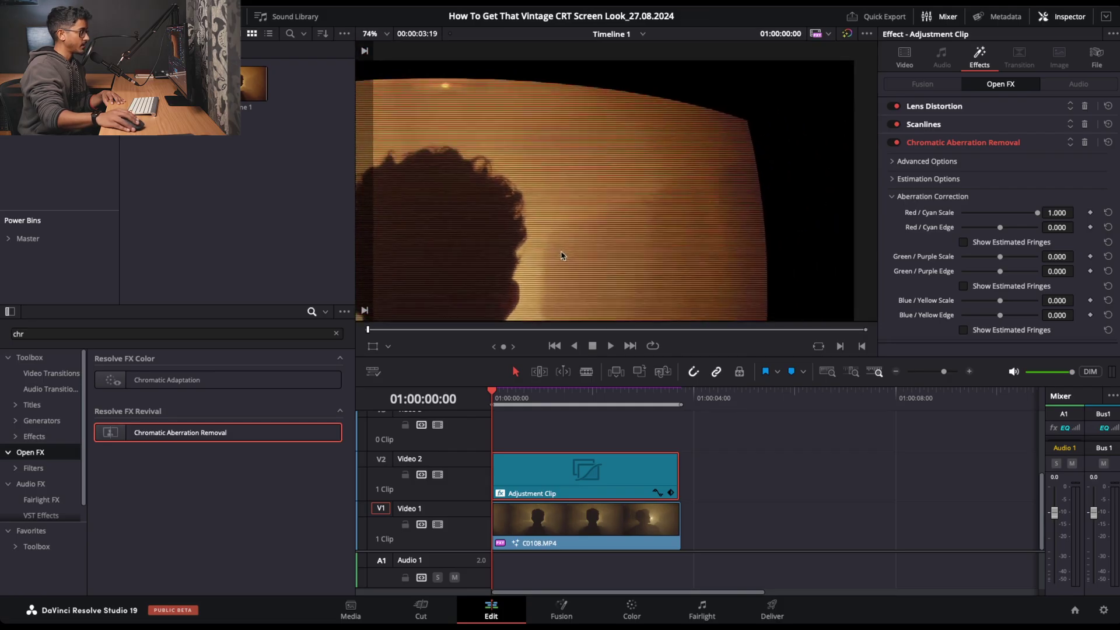
scroll(654, 233, down, 2)
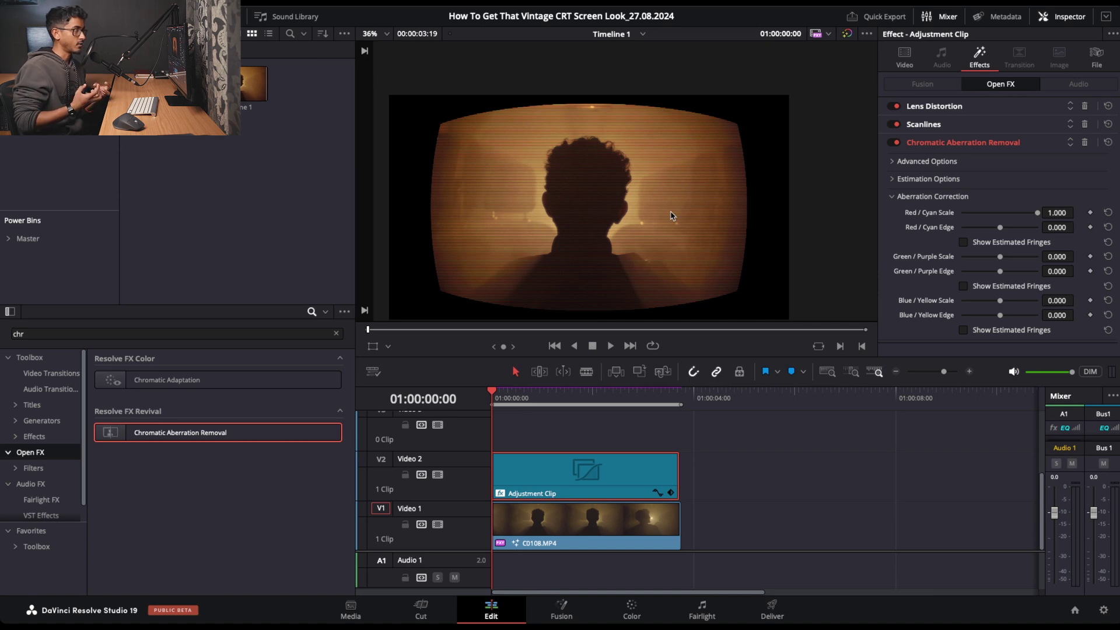
click(656, 459)
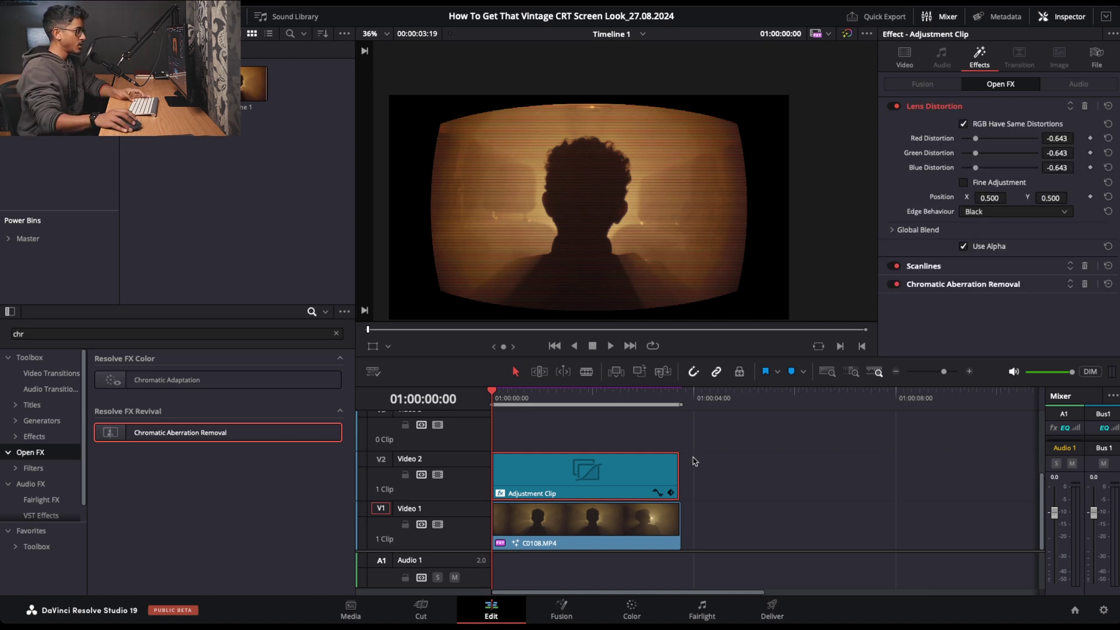
drag(633, 471, 578, 470)
click(548, 431)
click(581, 483)
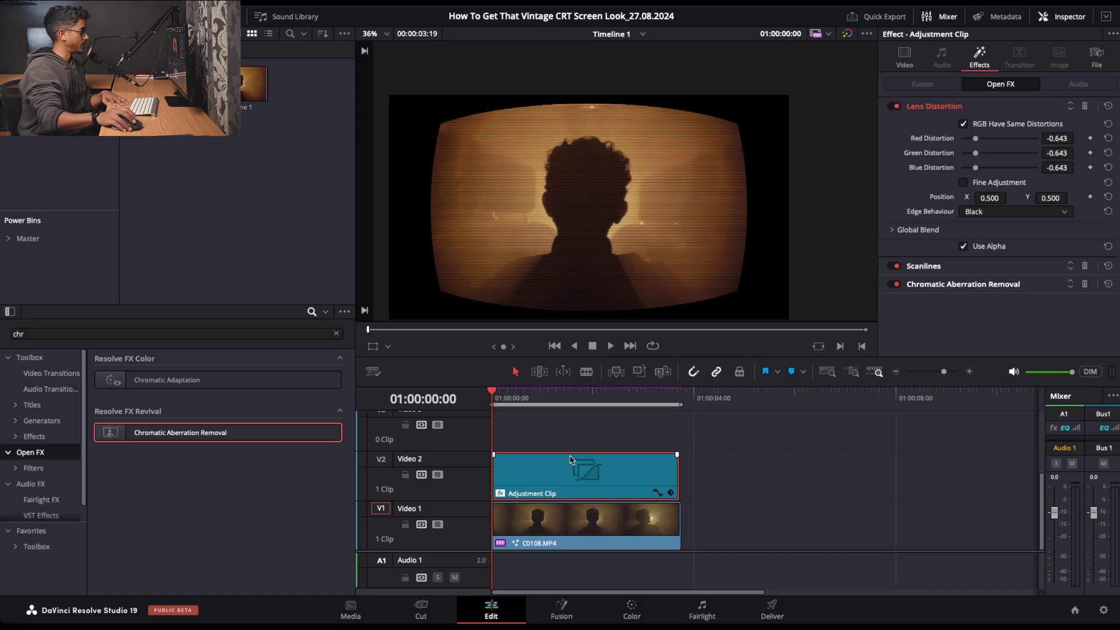
Place a second Adjustment Clip on the track above the first one.
click(47, 437)
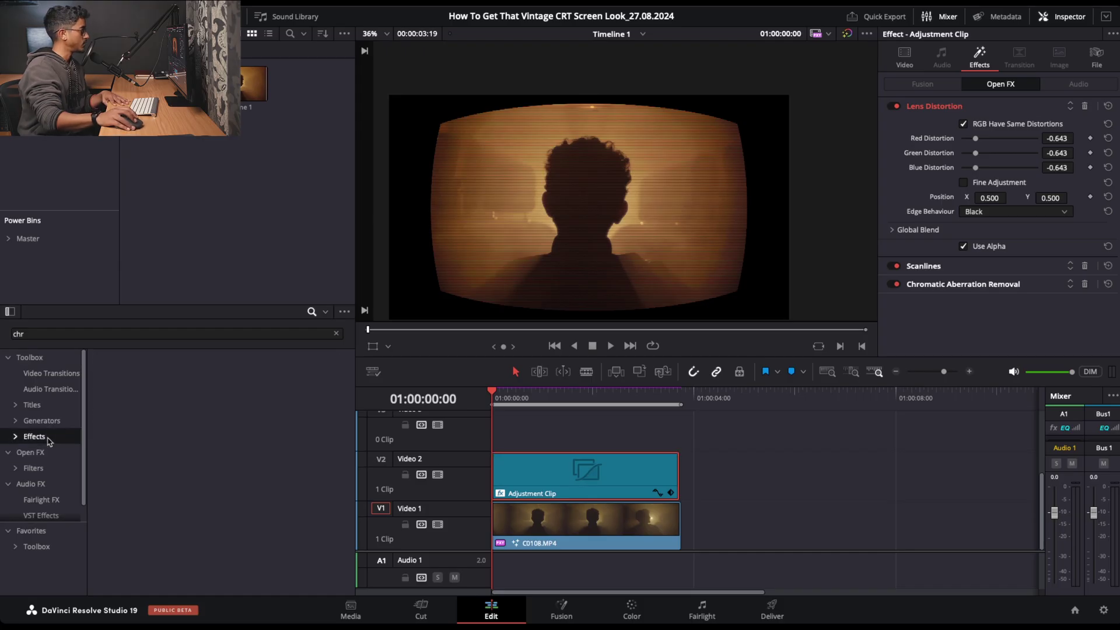
click(336, 334)
drag(158, 381, 678, 434)
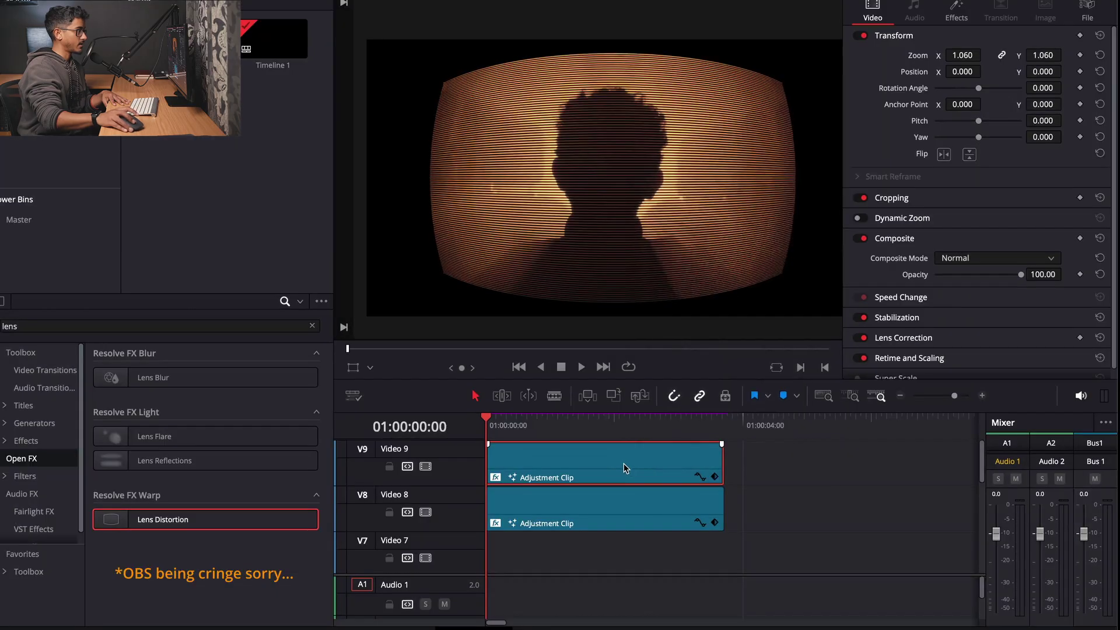
In Fusion, add a Soft Glow after MediaIn1 with threshold 0.071 and gain about 1.46.
right_click(624, 463)
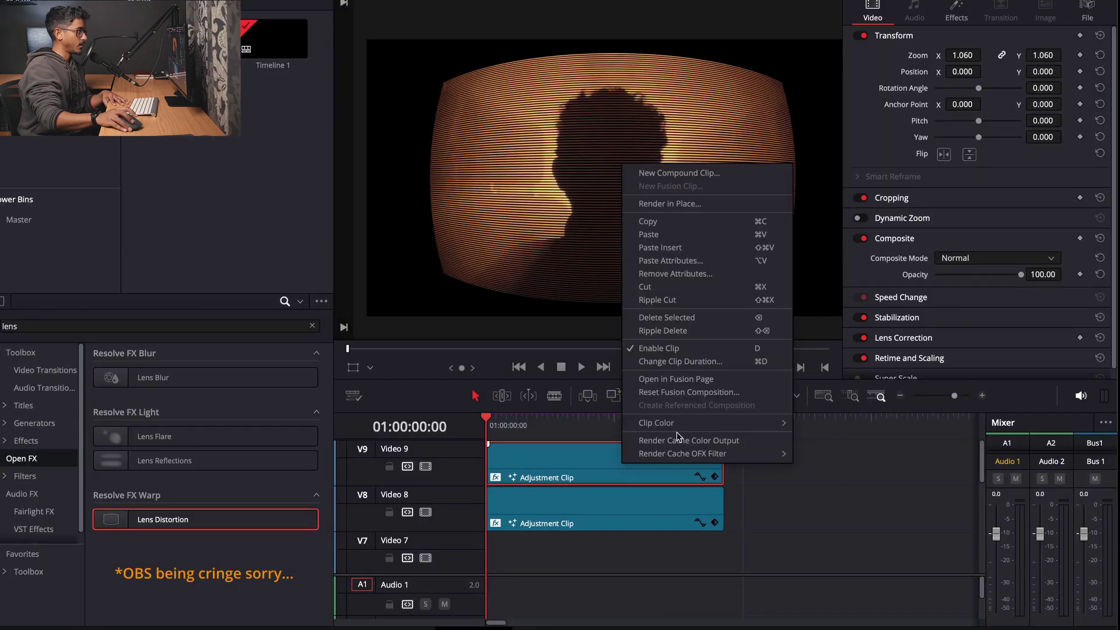
click(684, 380)
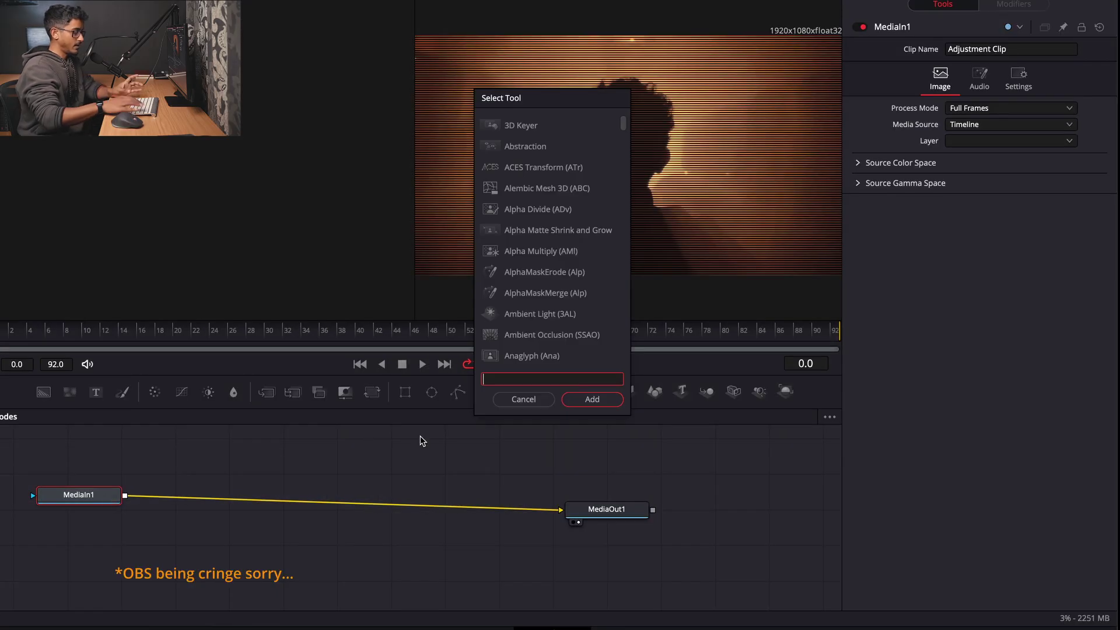
text(soft)
click(577, 397)
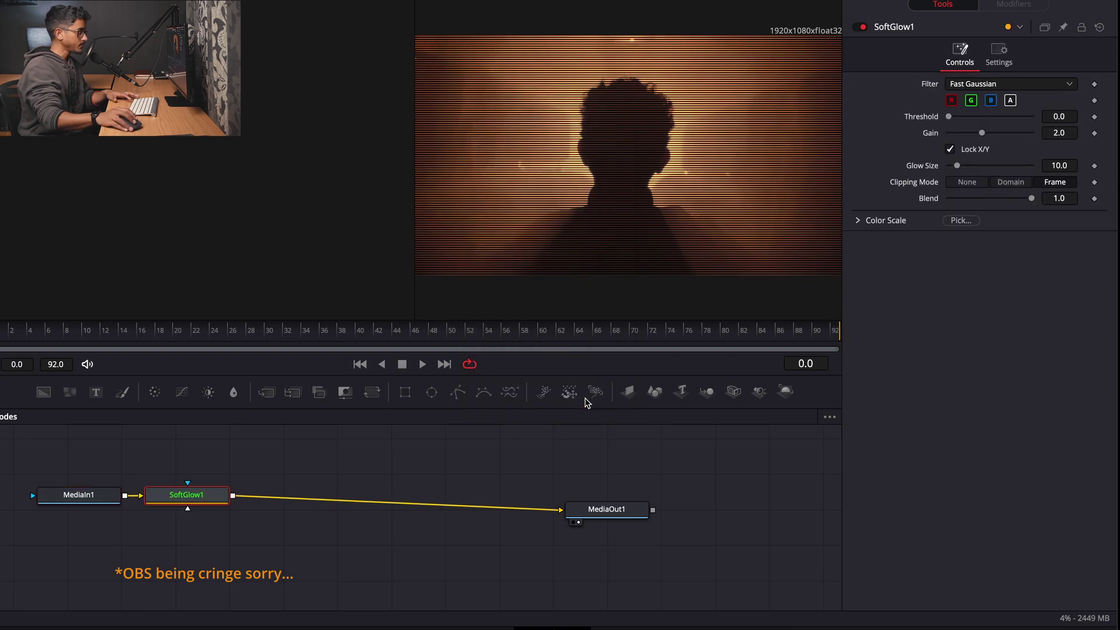
drag(196, 485, 233, 493)
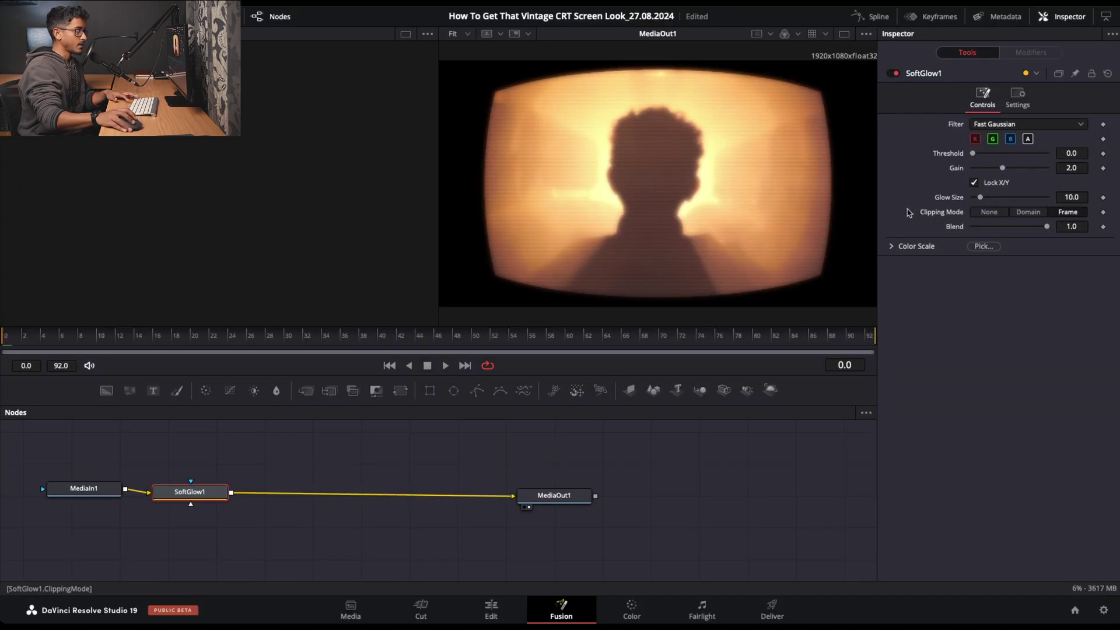
mouse_move(1002, 168)
mouse_down()
mouse_move(979, 175)
mouse_move(992, 155)
mouse_move(976, 156)
mouse_move(995, 175)
mouse_up()
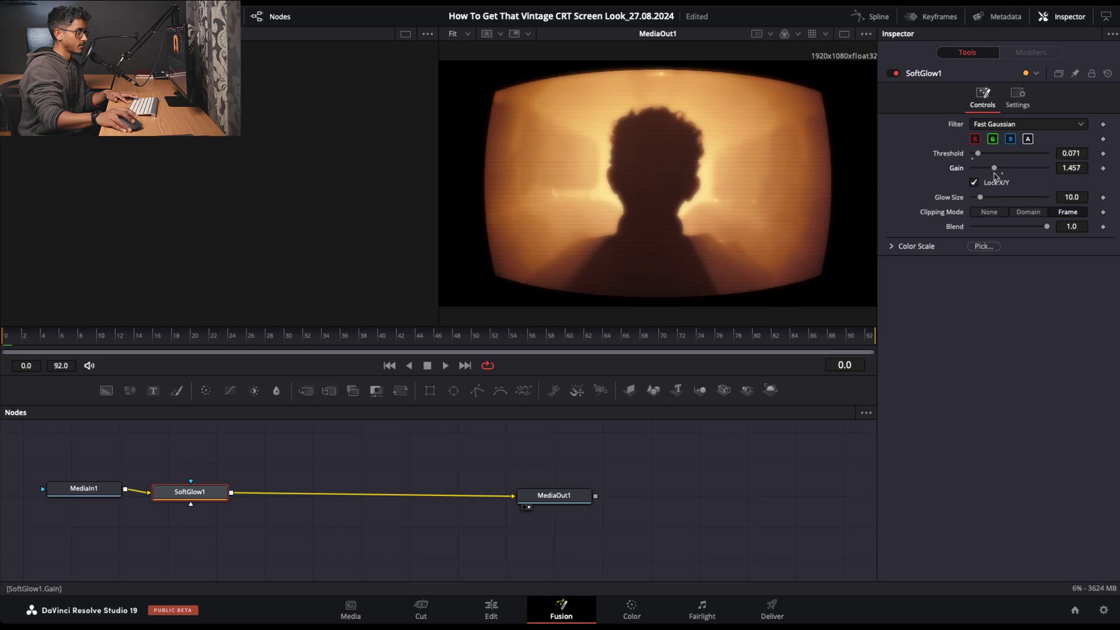
click(491, 610)
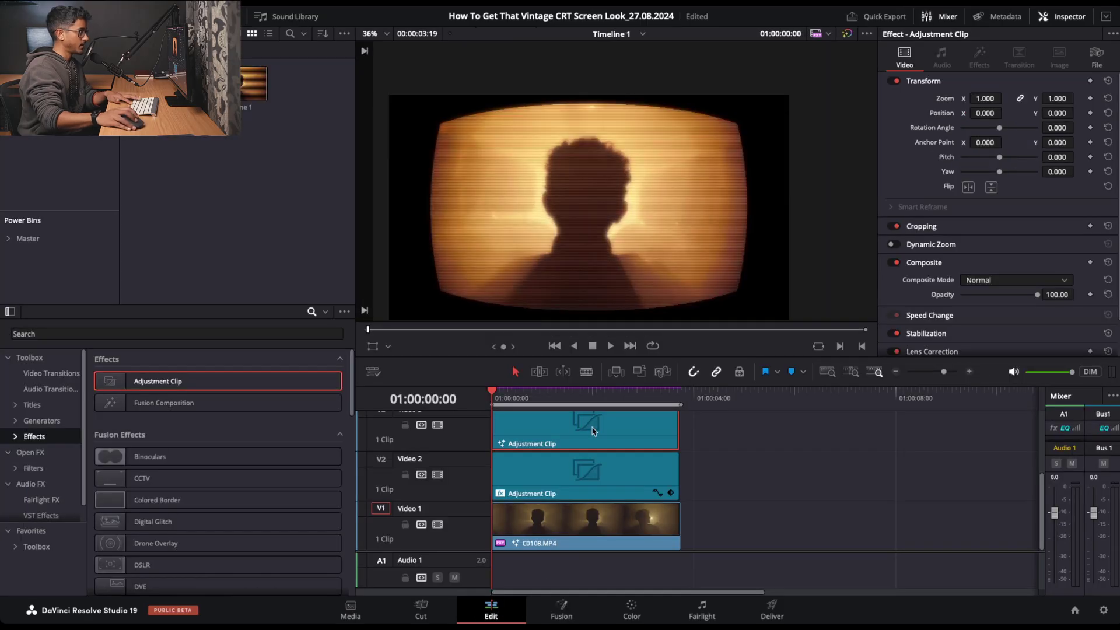
Disable the top adjustment clip to compare, then lower SoftGlow1 Gain to 0.787 in Fusion.
scroll(638, 175, up, 3)
scroll(642, 230, down, 4)
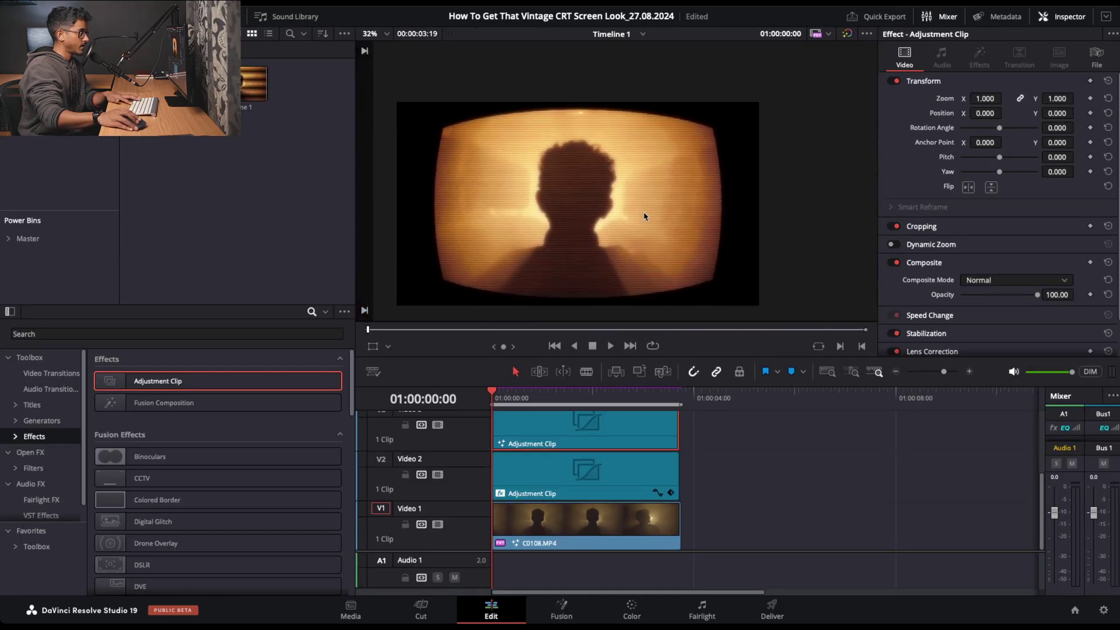
scroll(641, 220, up, 1)
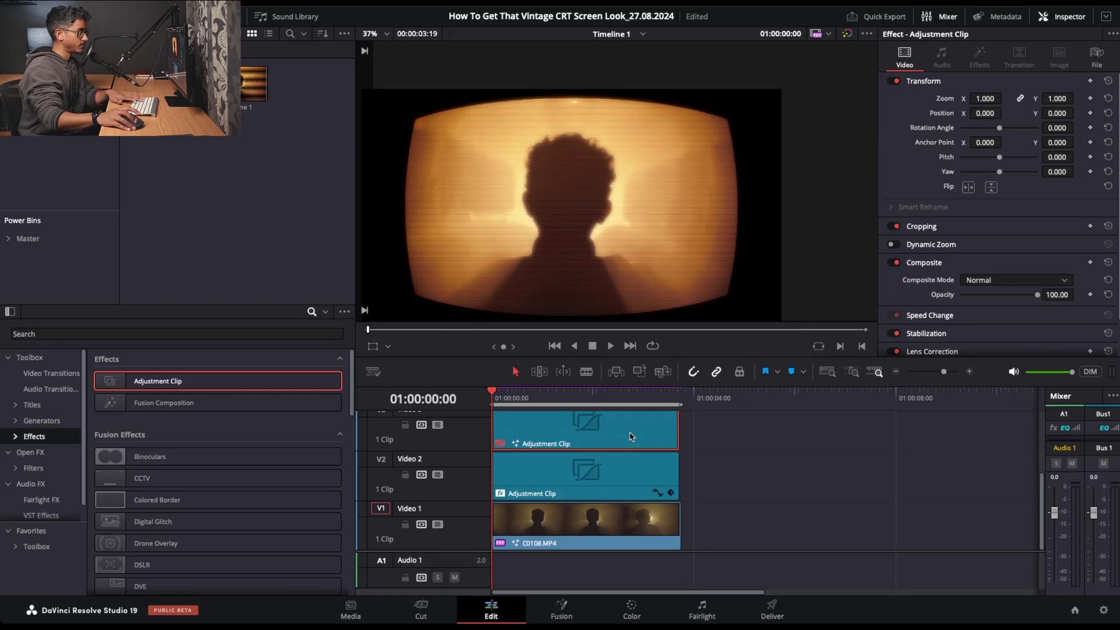
key(d)
key(d)
scroll(625, 233, up, 5)
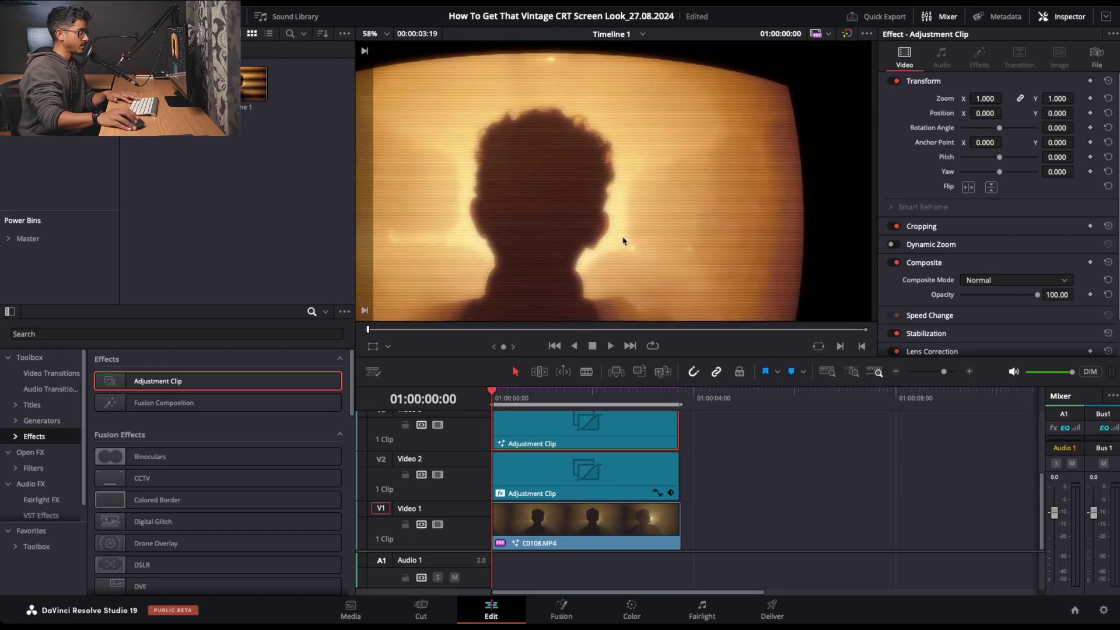
click(576, 617)
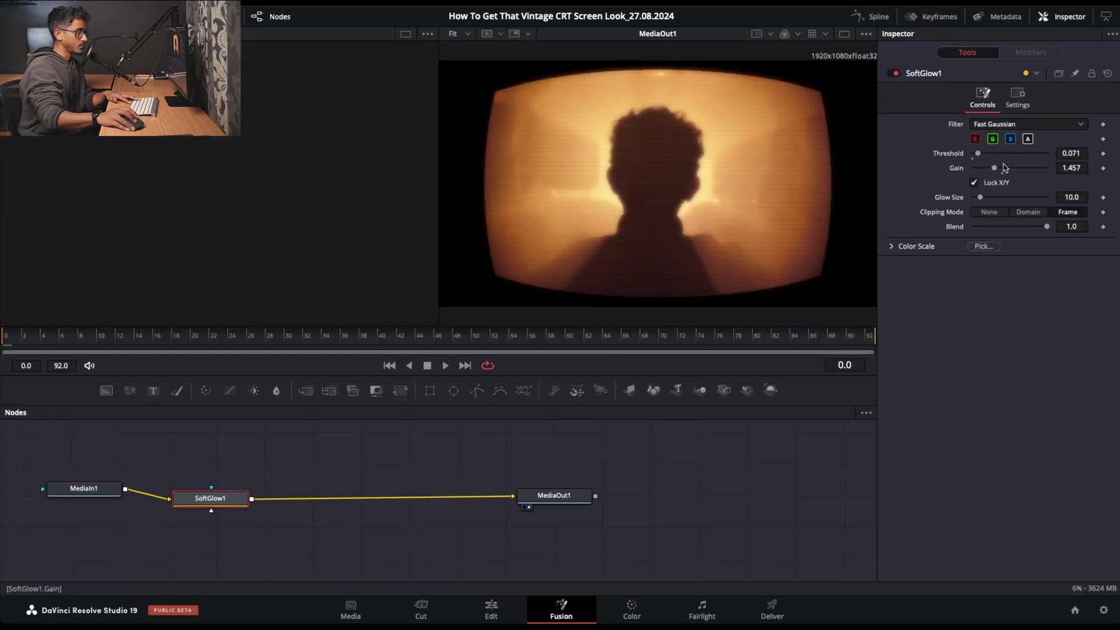
mouse_move(994, 169)
mouse_down()
mouse_move(977, 171)
mouse_move(987, 172)
mouse_up()
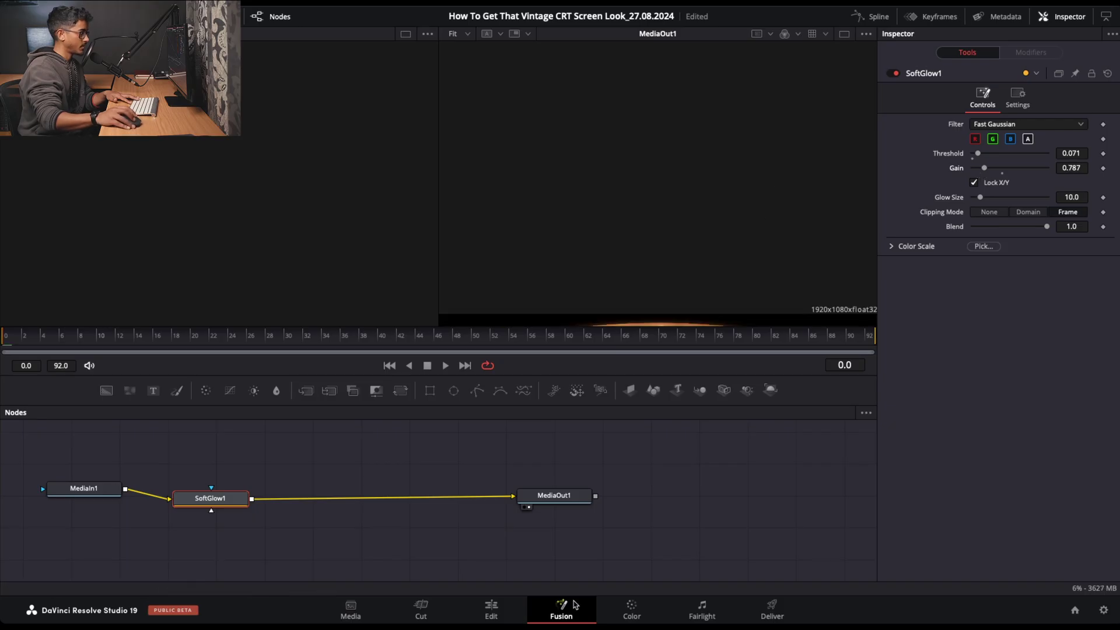
click(490, 610)
Move both adjustment clips up one track to free Video 2, parking the playhead at 01:00:02:11.
click(565, 399)
drag(565, 399, 558, 398)
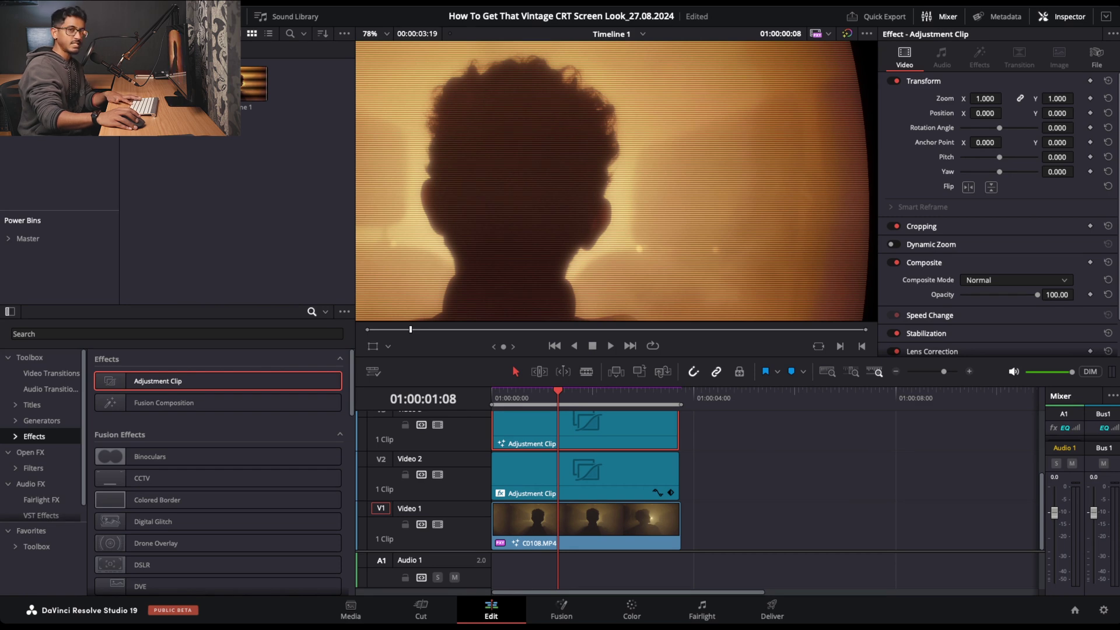
key(End)
scroll(706, 455, up, 1)
ctrl+click(659, 487)
drag(659, 487, 571, 484)
key(ctrl+z)
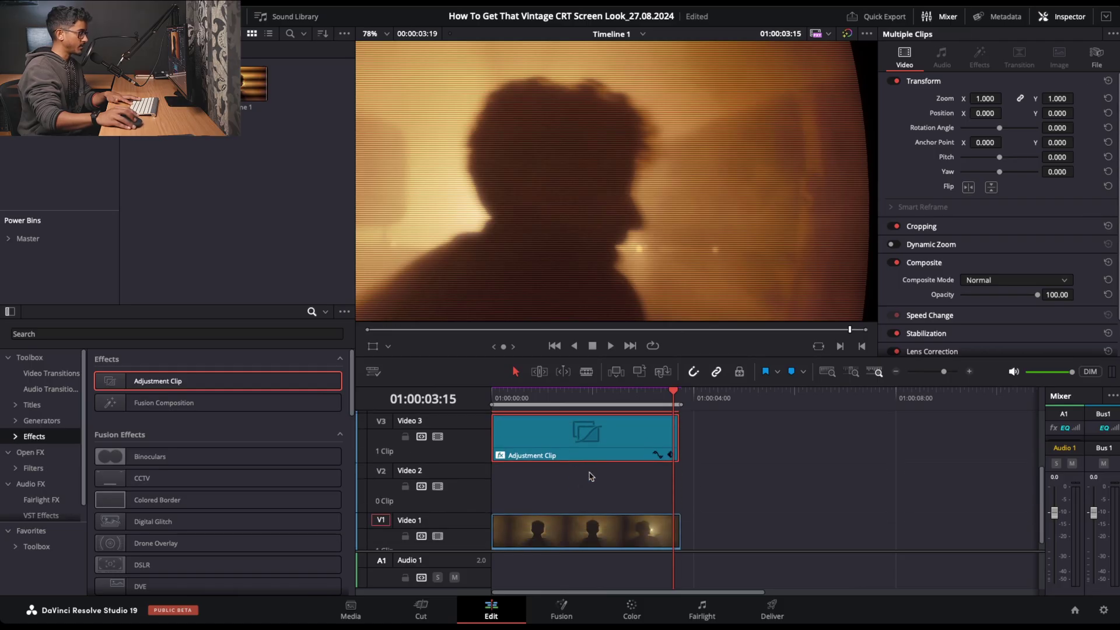
drag(667, 398, 615, 398)
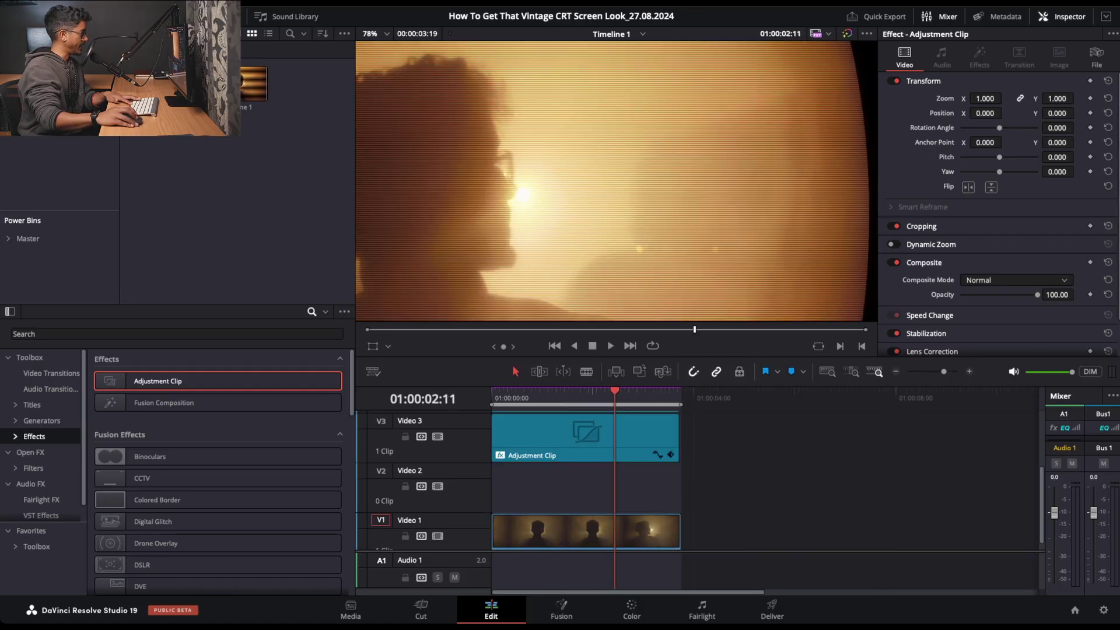
Place a Text title on Video 2 beneath the adjustment clips and adjust its horizontal position.
click(57, 403)
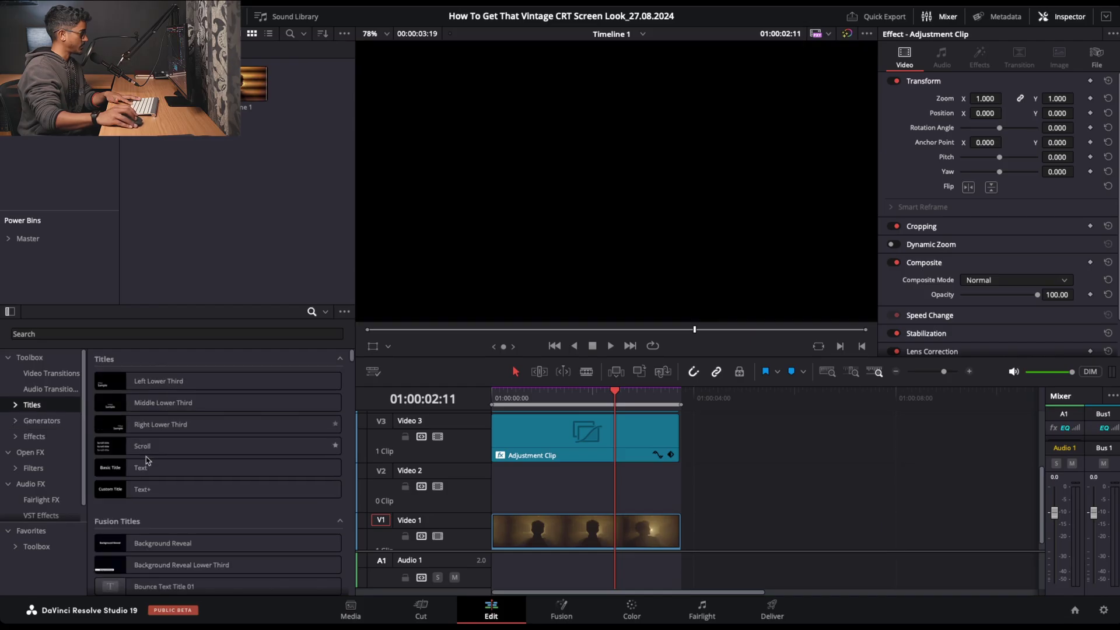
drag(140, 467, 494, 493)
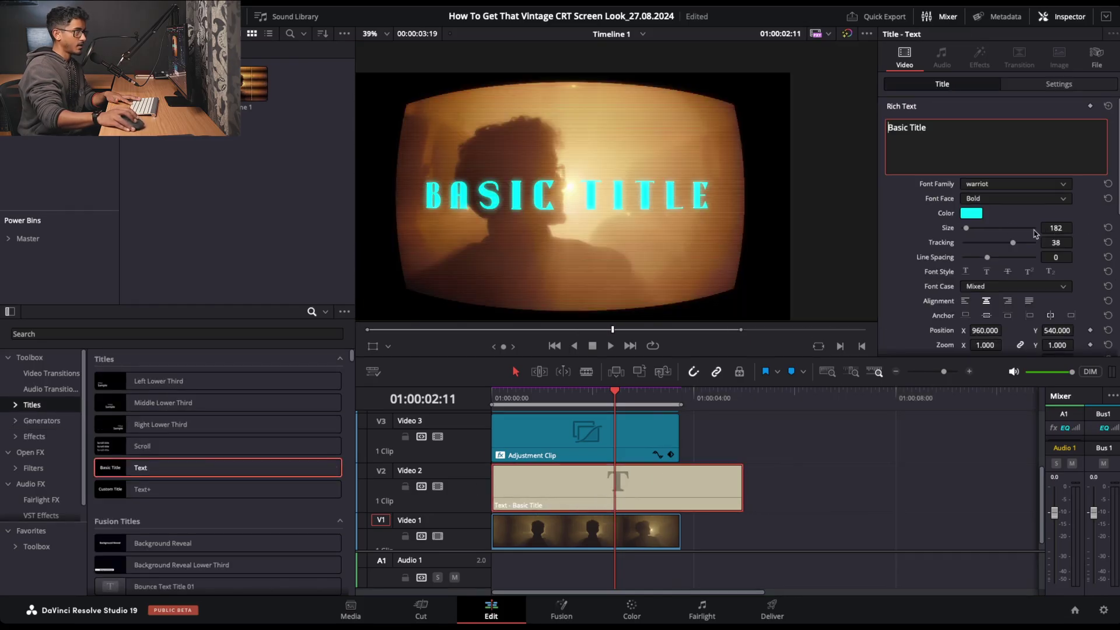
click(1044, 84)
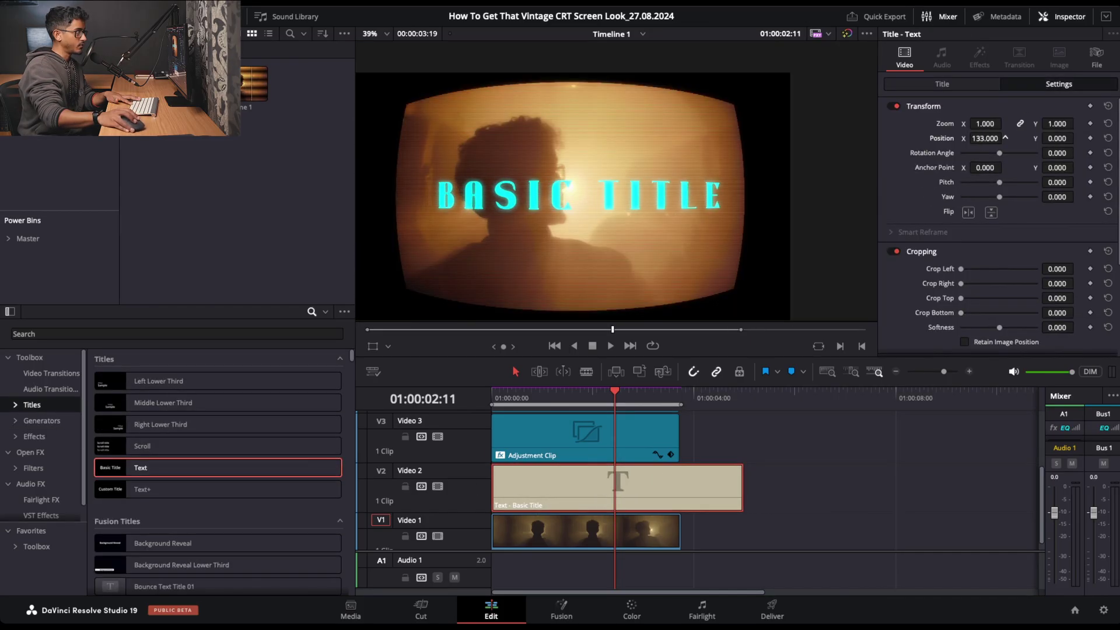
mouse_move(986, 141)
mouse_down()
mouse_move(1043, 139)
mouse_move(927, 138)
mouse_move(981, 138)
mouse_up()
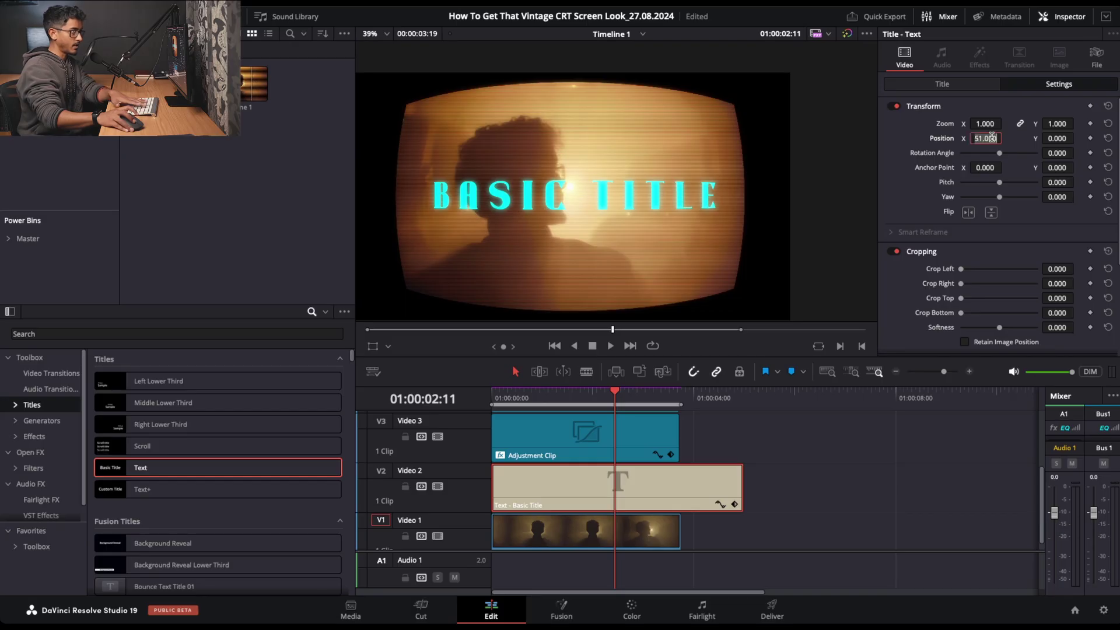
Reduce the top adjustment clip's lens distortion to -0.349.
click(583, 451)
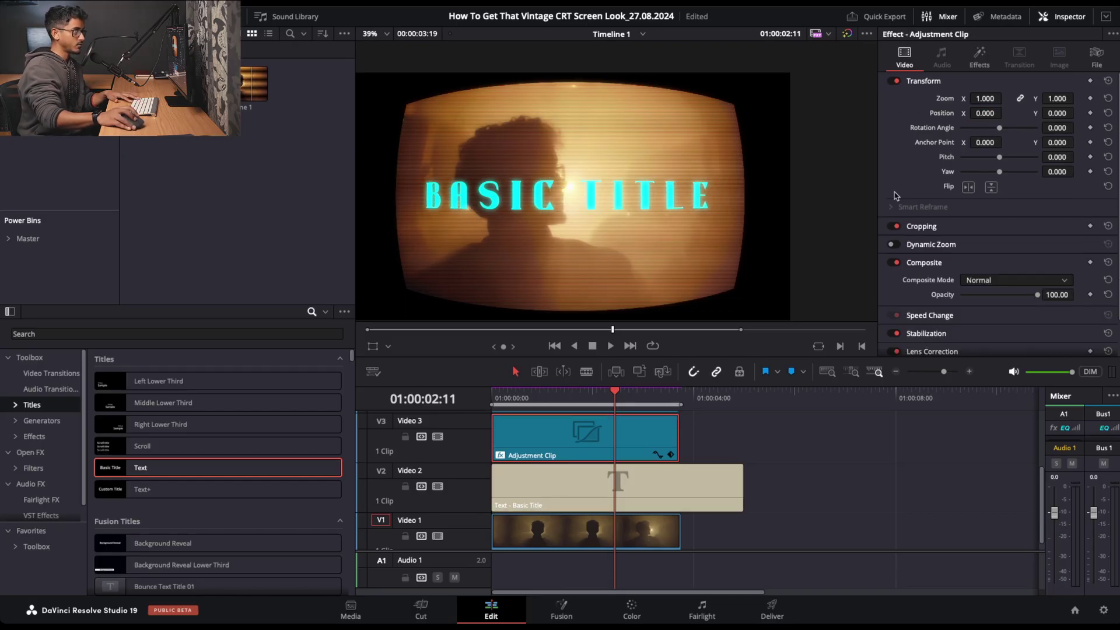
click(978, 64)
drag(975, 143, 1004, 139)
Centre the title at Position X 0, duplicate the adjustment clip upward, and trim the title to match.
click(607, 497)
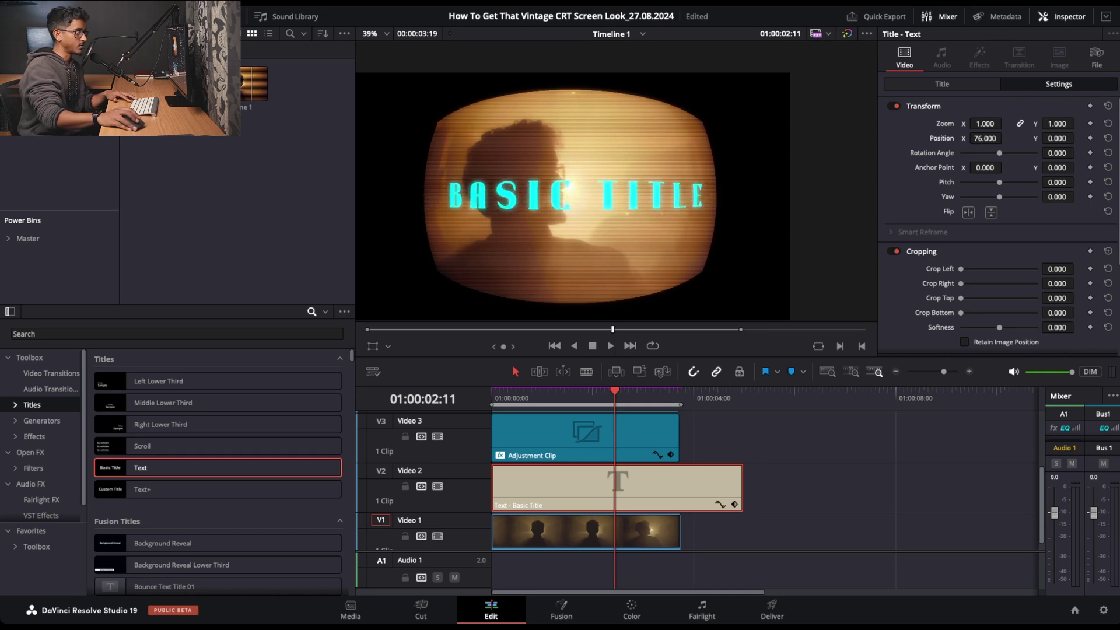
text(0)
key(Return)
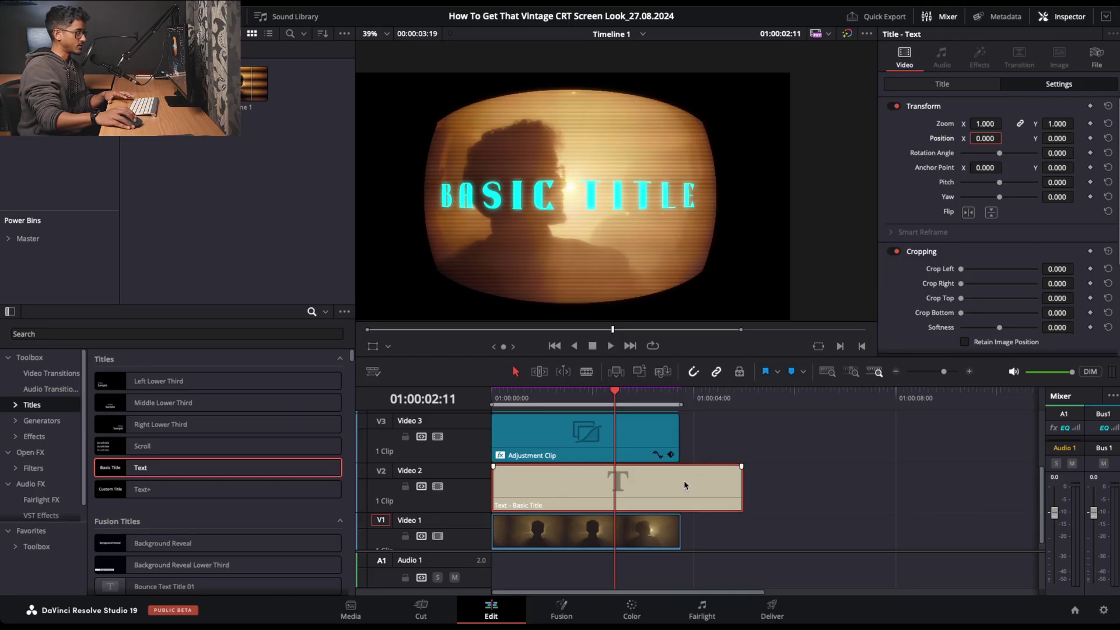
drag(636, 434, 635, 408)
drag(744, 536, 679, 537)
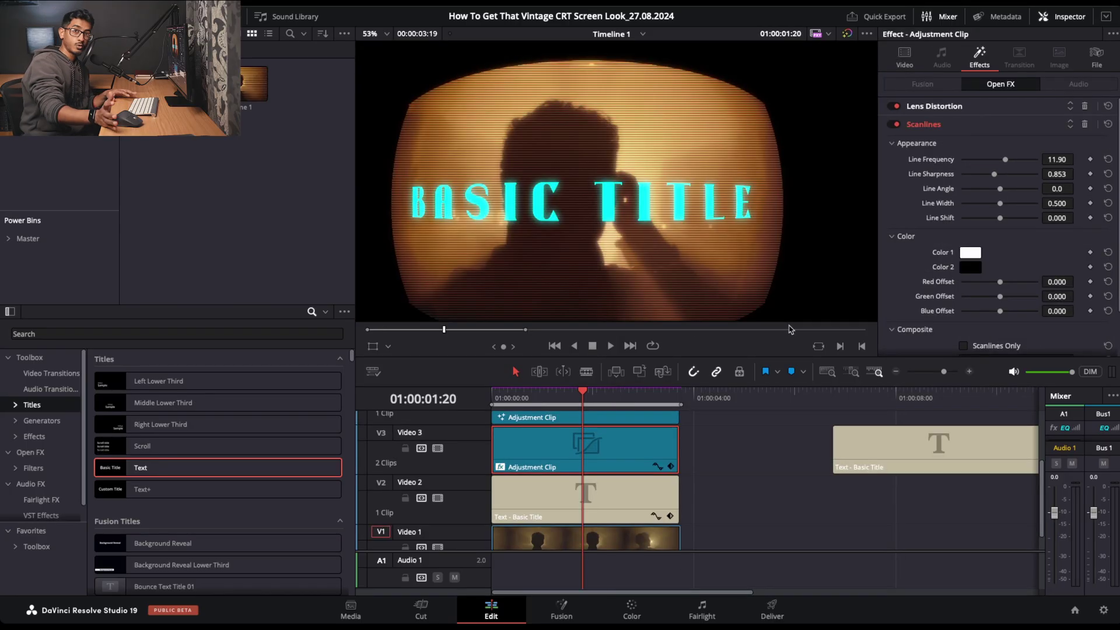
Move Lens Distortion from the scanlines clip to the upper adjustment clip, at -0.783.
click(1084, 107)
scroll(515, 463, up, 2)
click(515, 462)
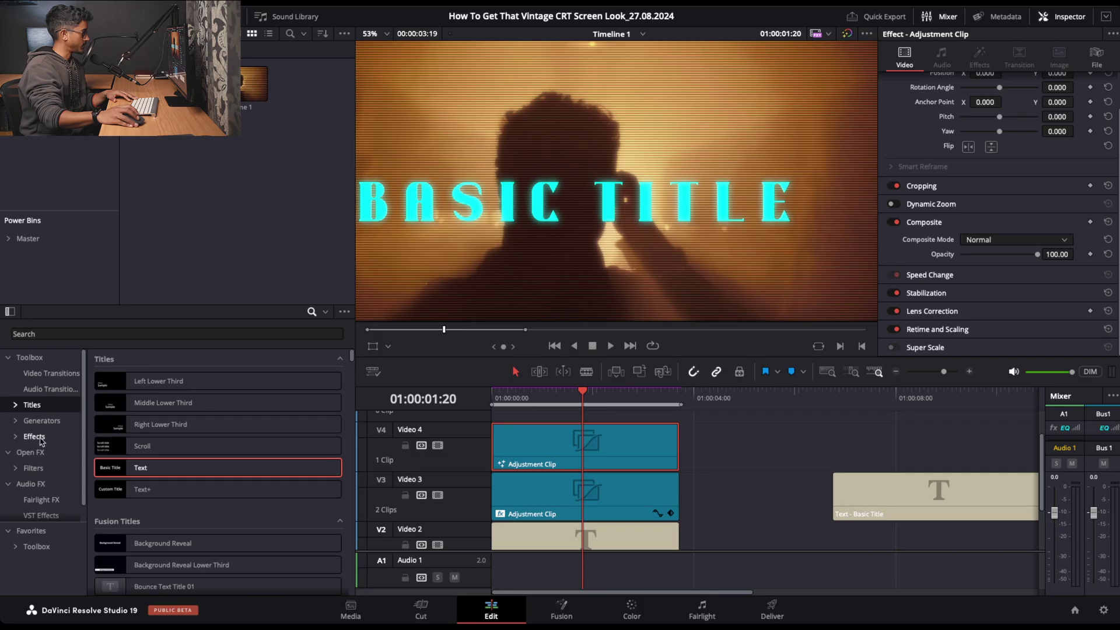
click(33, 436)
click(31, 452)
click(141, 332)
text(lens)
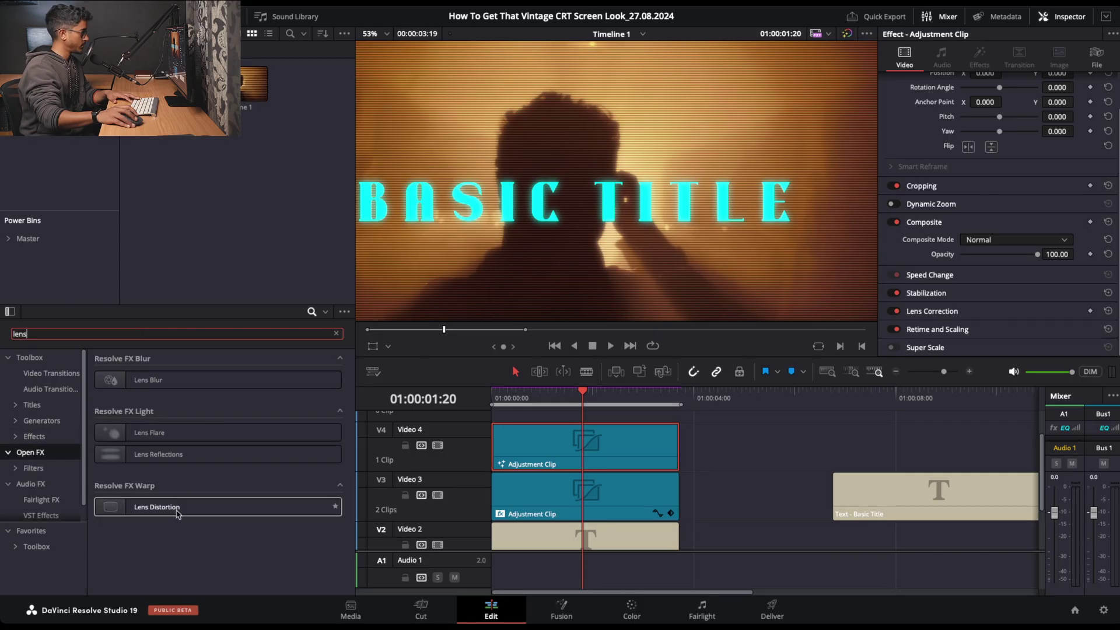
drag(198, 505, 539, 435)
scroll(604, 153, down, 2)
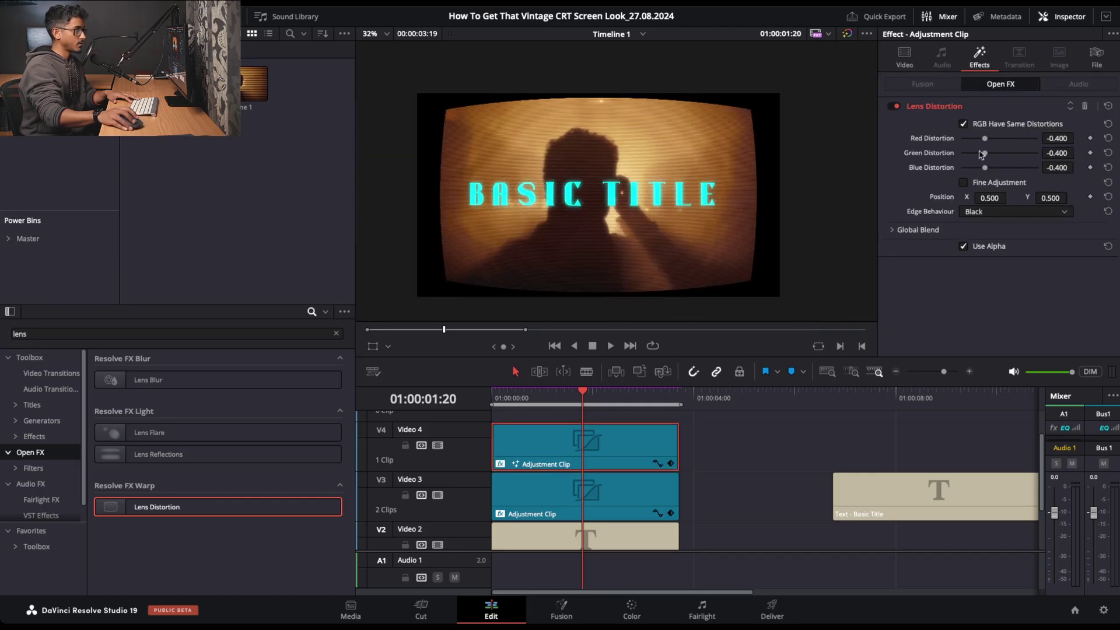
drag(985, 140, 970, 144)
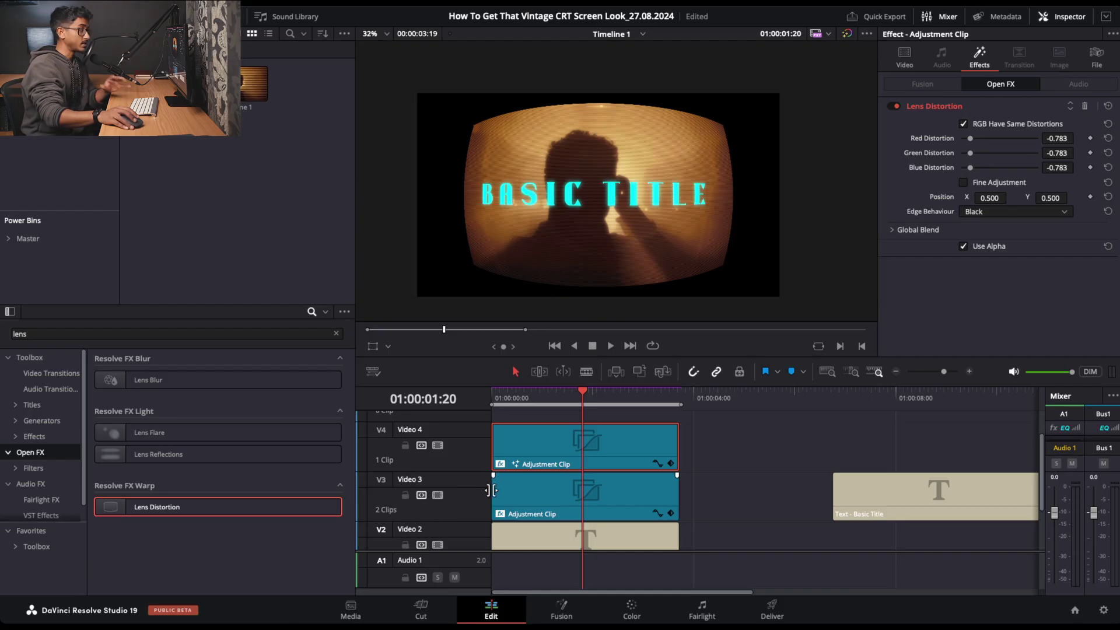
Open the scanlines adjustment clip in the Fusion page.
click(522, 495)
scroll(542, 491, down, 1)
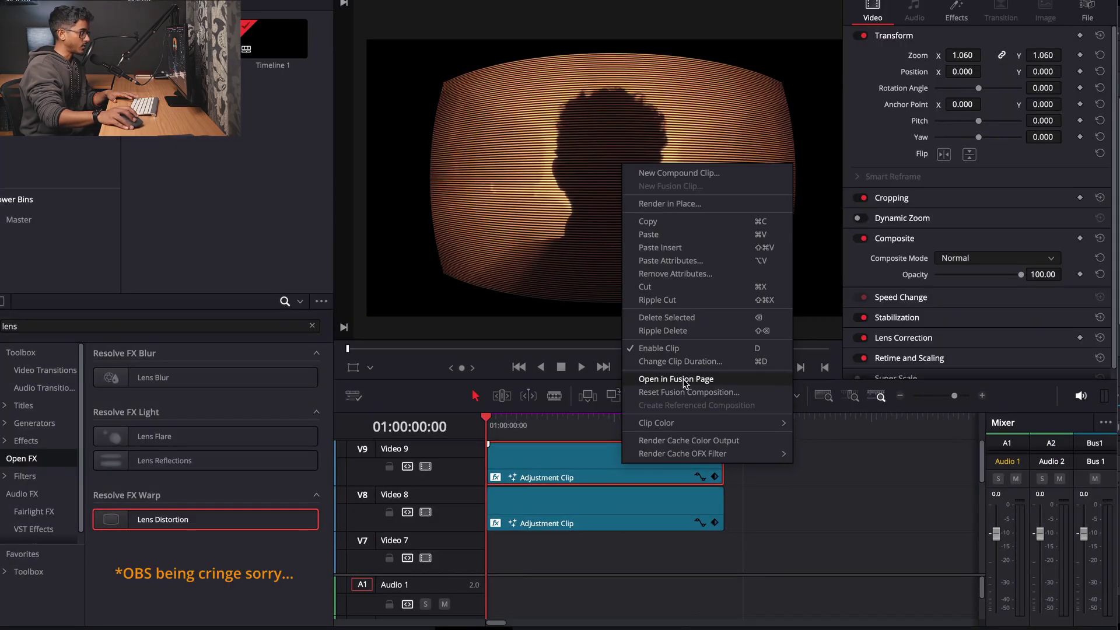
click(684, 380)
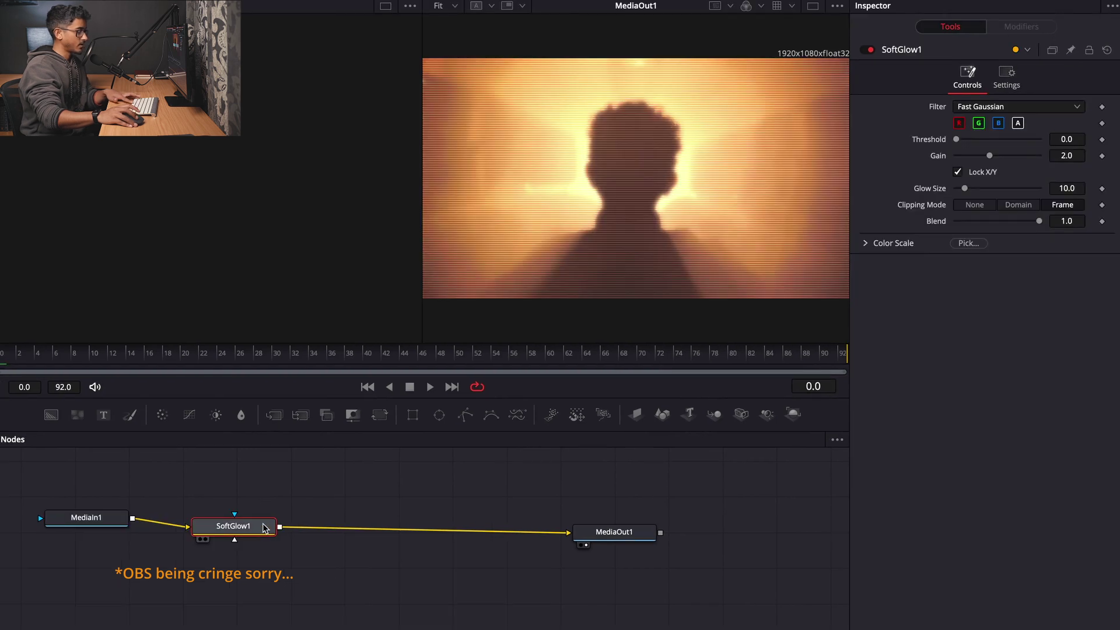
Add a Waviness node after MediaIn1 and raise its Scale to 100.
key(shift+space)
text(wavi)
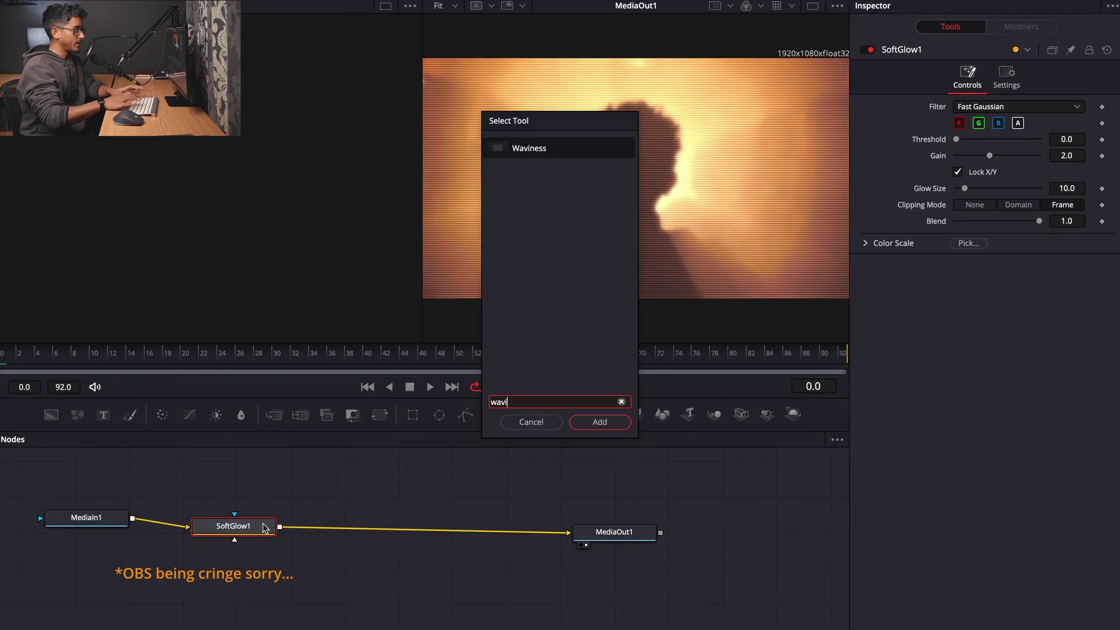
key(Return)
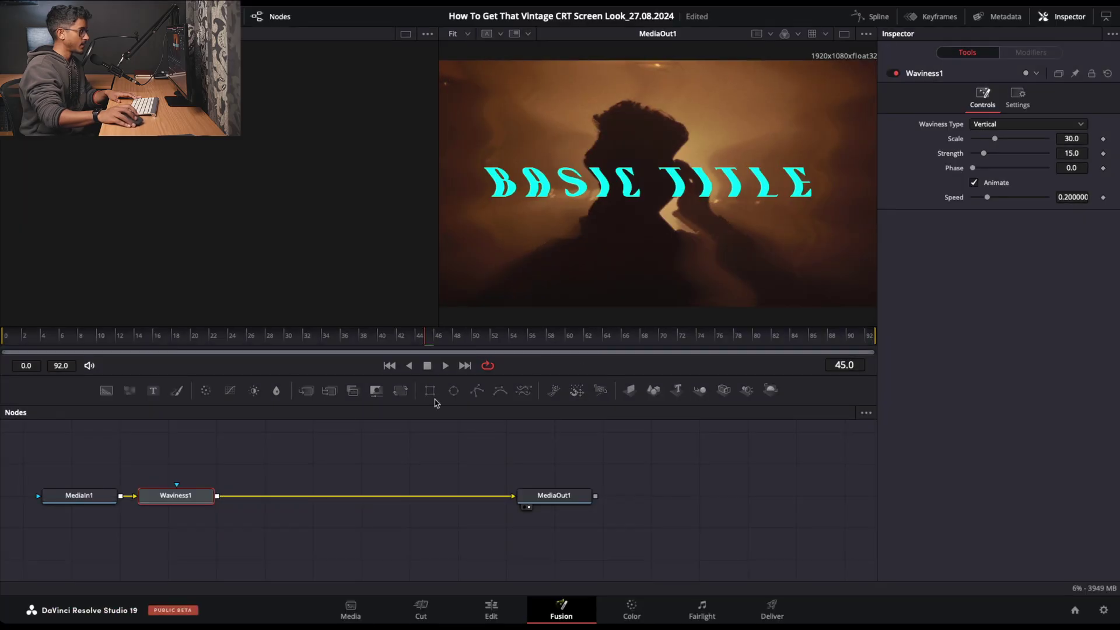
mouse_move(998, 142)
mouse_down()
mouse_move(972, 140)
mouse_move(1062, 146)
mouse_up()
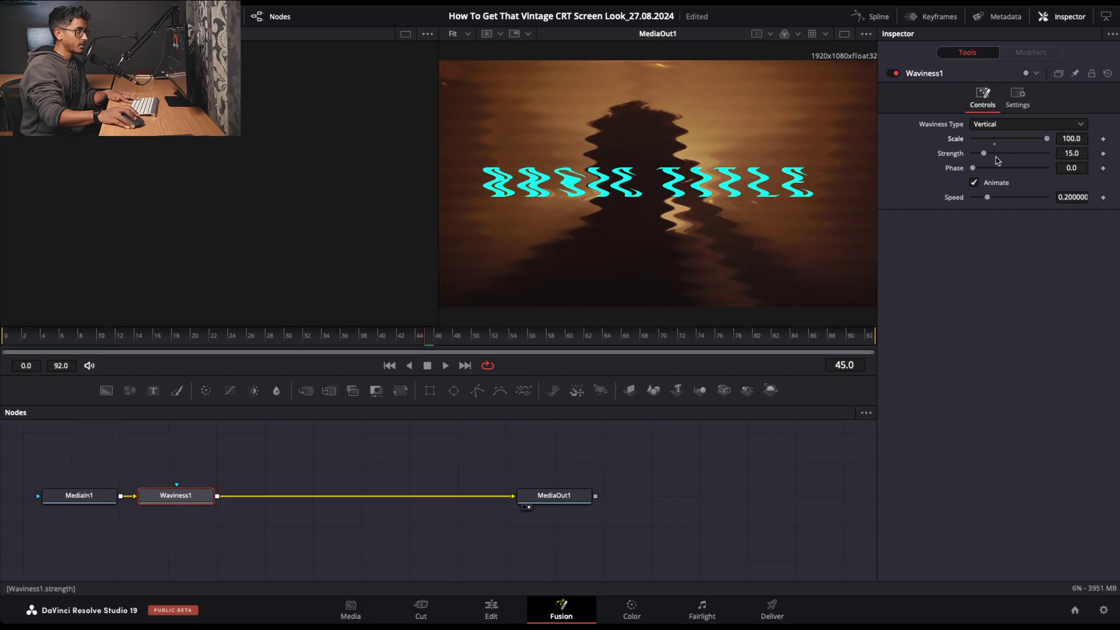
Set Waviness Strength to 0.4 and return to the Edit page.
drag(984, 156, 973, 159)
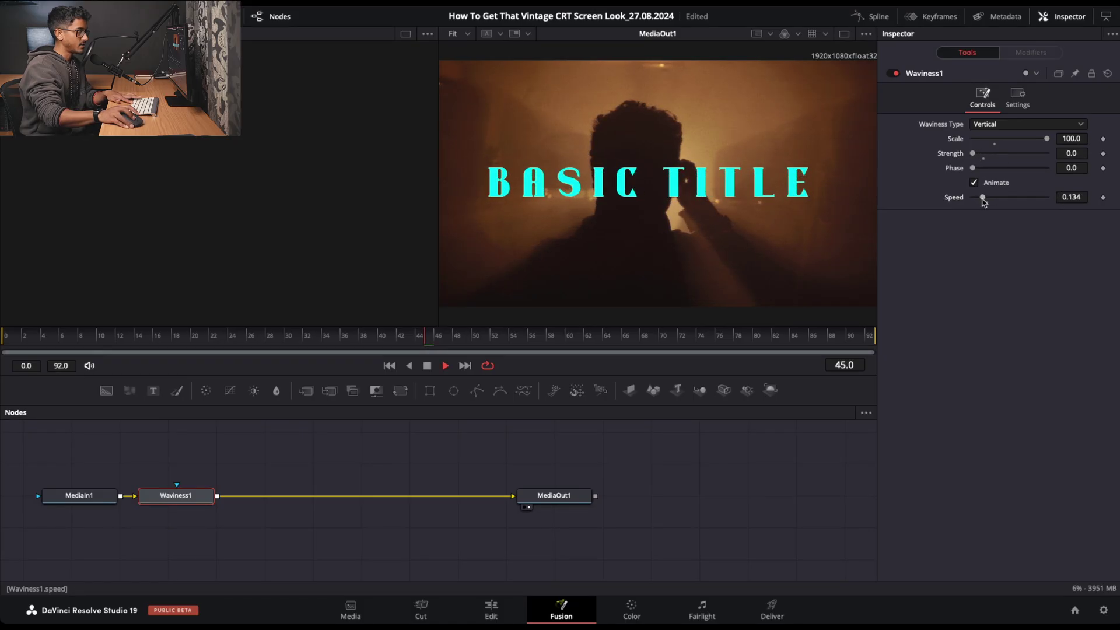
key(space)
scroll(685, 170, up, 5)
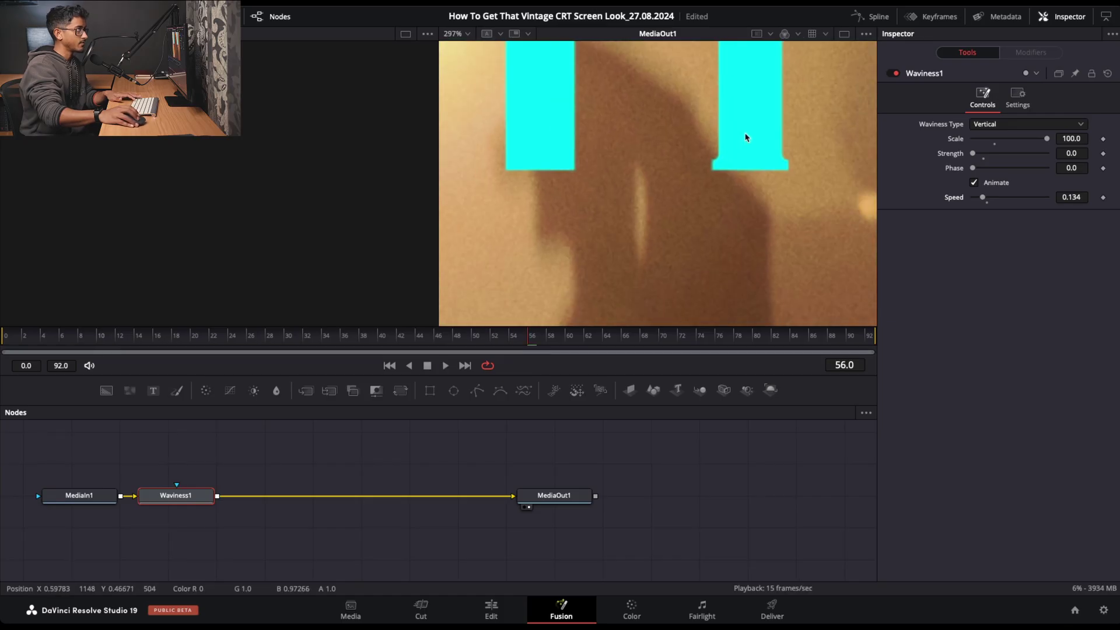
drag(977, 157, 977, 158)
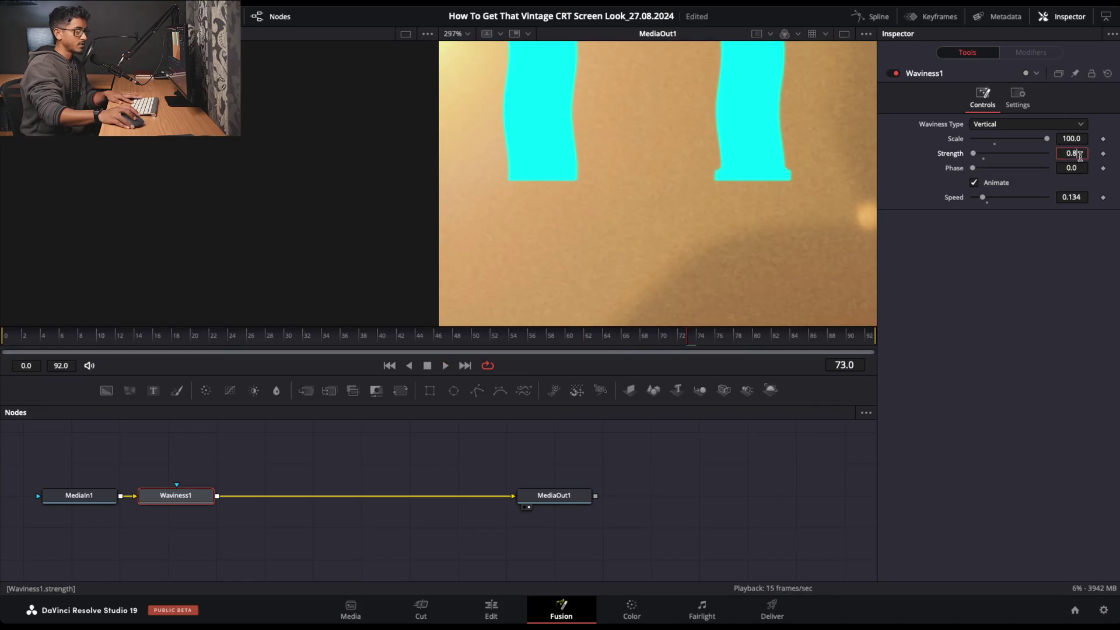
key(BackSpace)
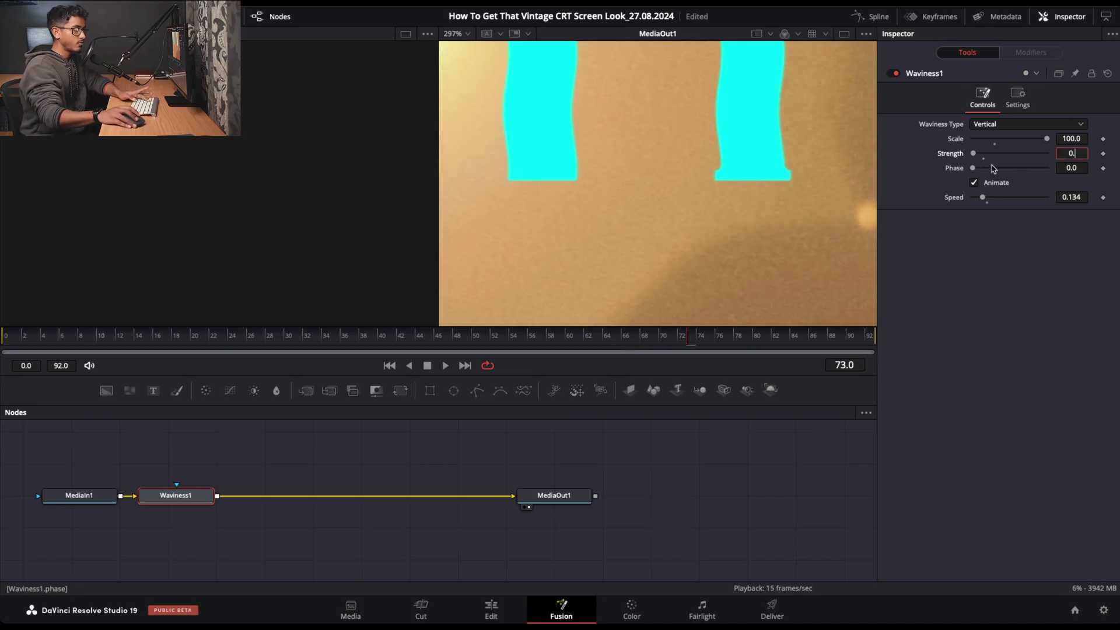
key(Return)
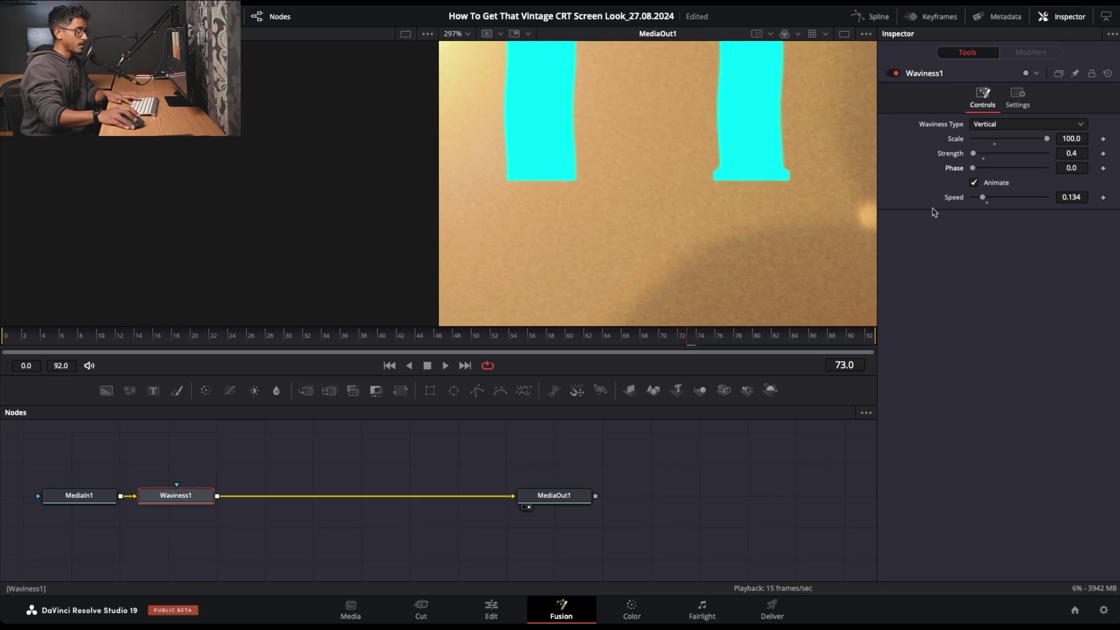
click(515, 615)
drag(644, 397, 523, 415)
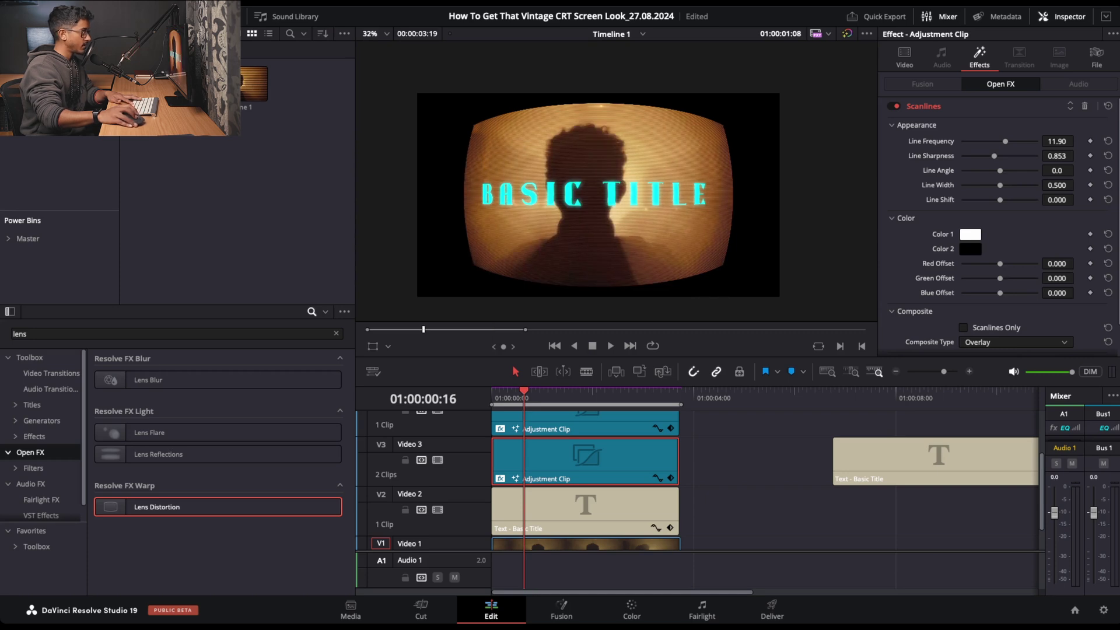
click(618, 396)
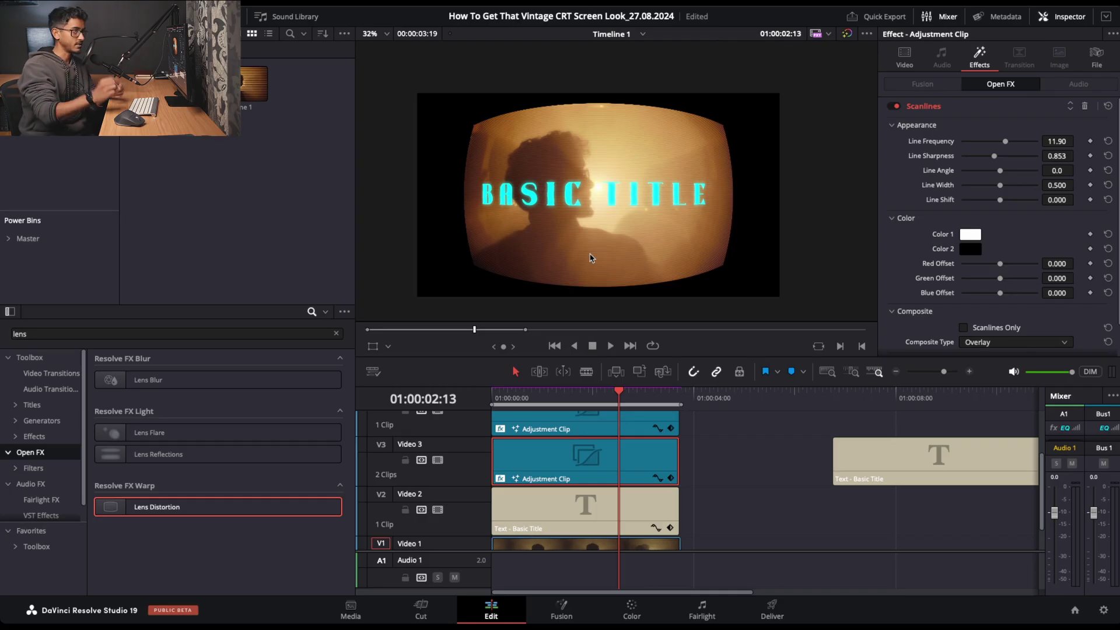
scroll(592, 199, up, 2)
scroll(591, 199, up, 5)
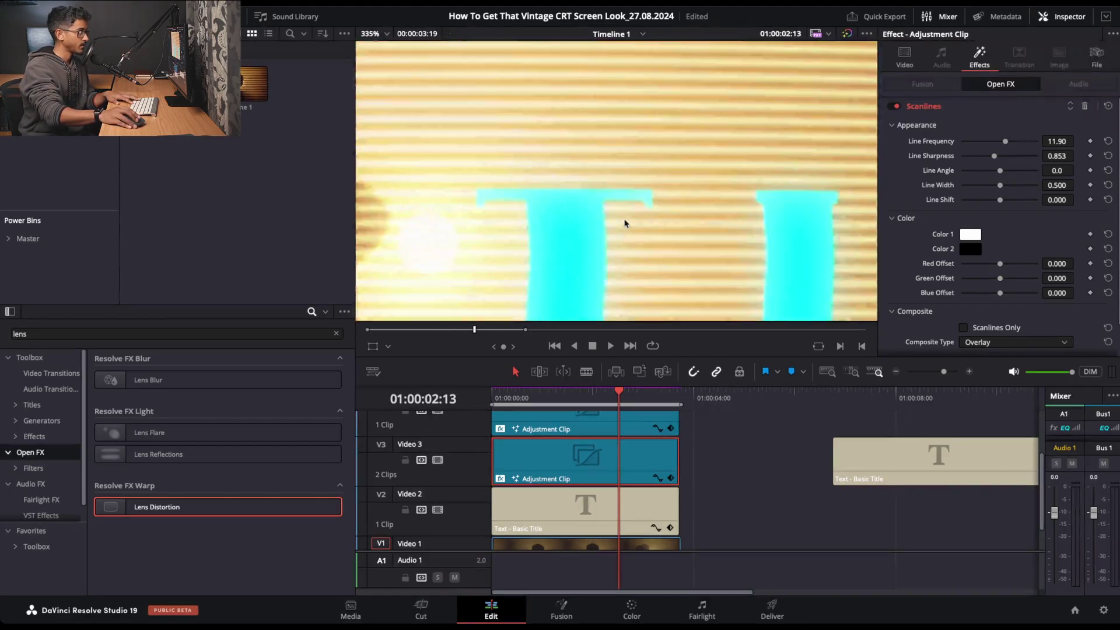
key(space)
key(space)
scroll(629, 224, up, 2)
key(space)
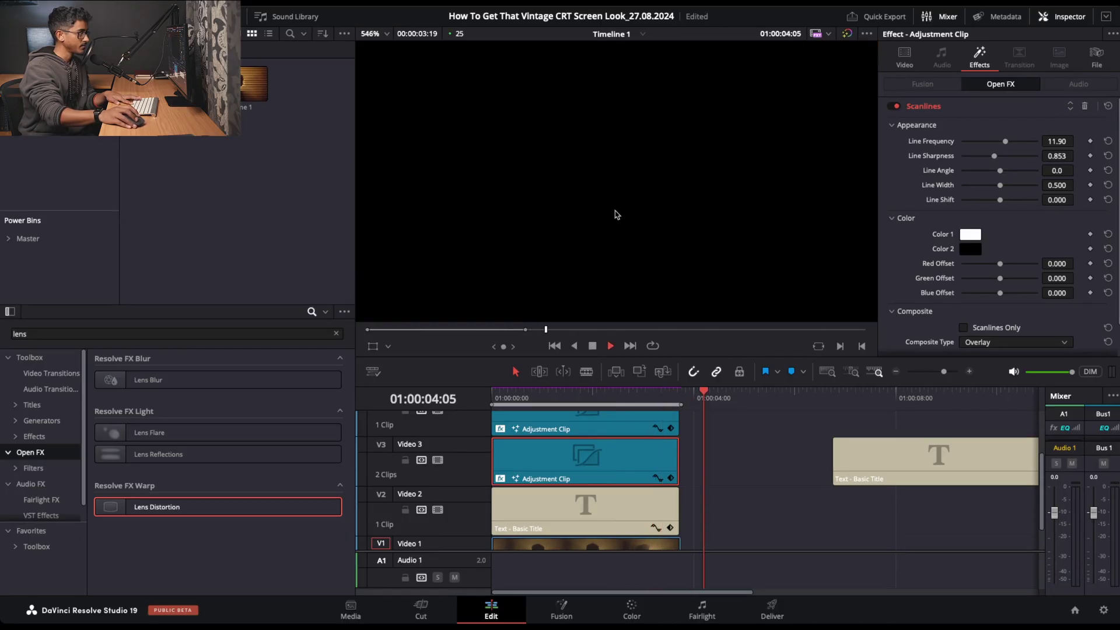
drag(694, 357, 691, 383)
key(Home)
scroll(643, 245, up, 1)
key(space)
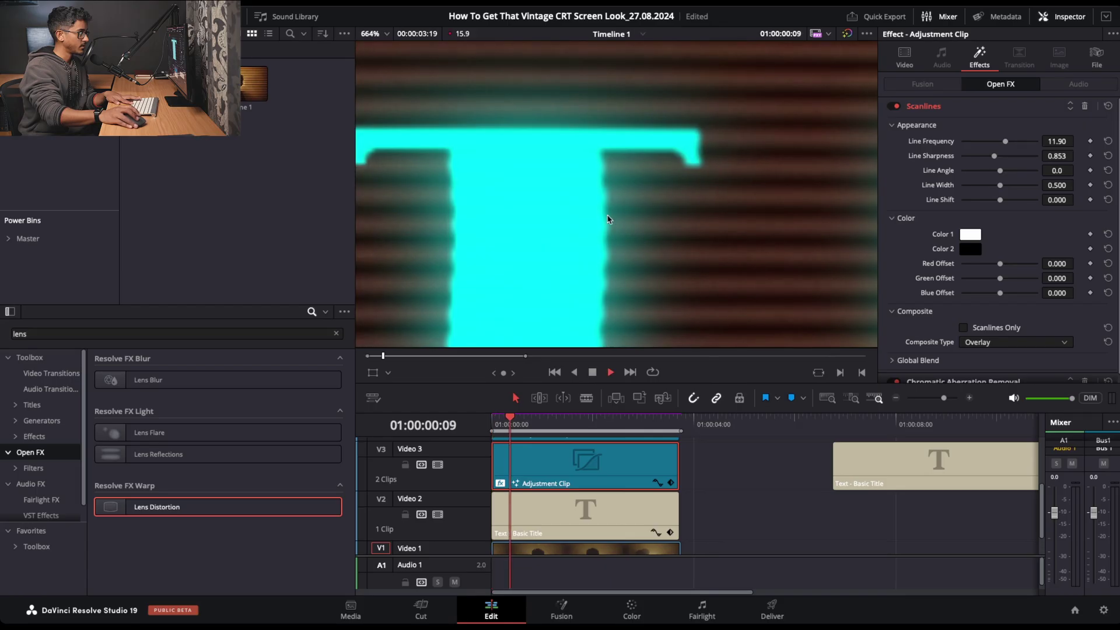